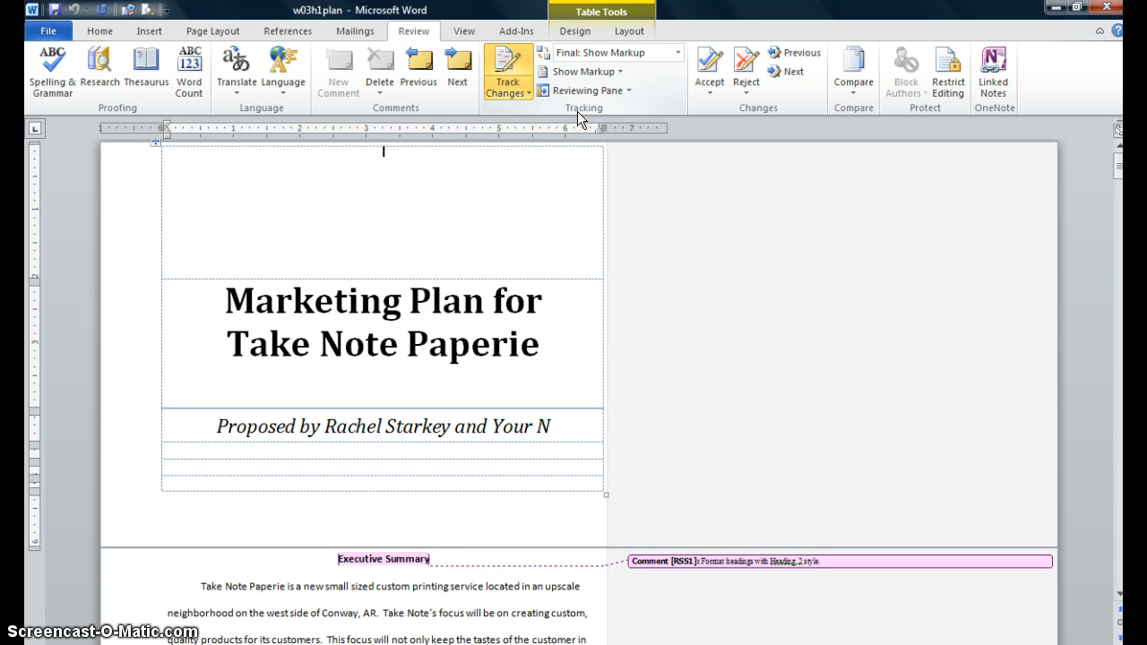
- Turn on Track Changes for the document
{"action": "left_click", "coordinate": [516, 164]}
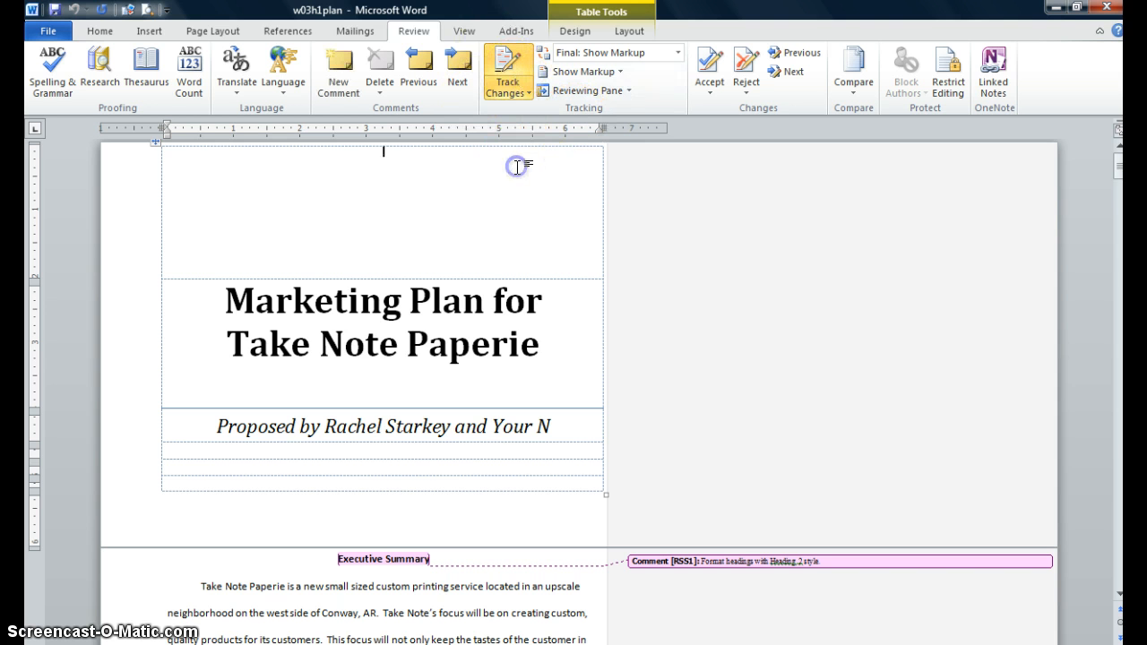
{"action": "left_click", "coordinate": [500, 61]}
{"action": "left_click", "coordinate": [663, 226]}
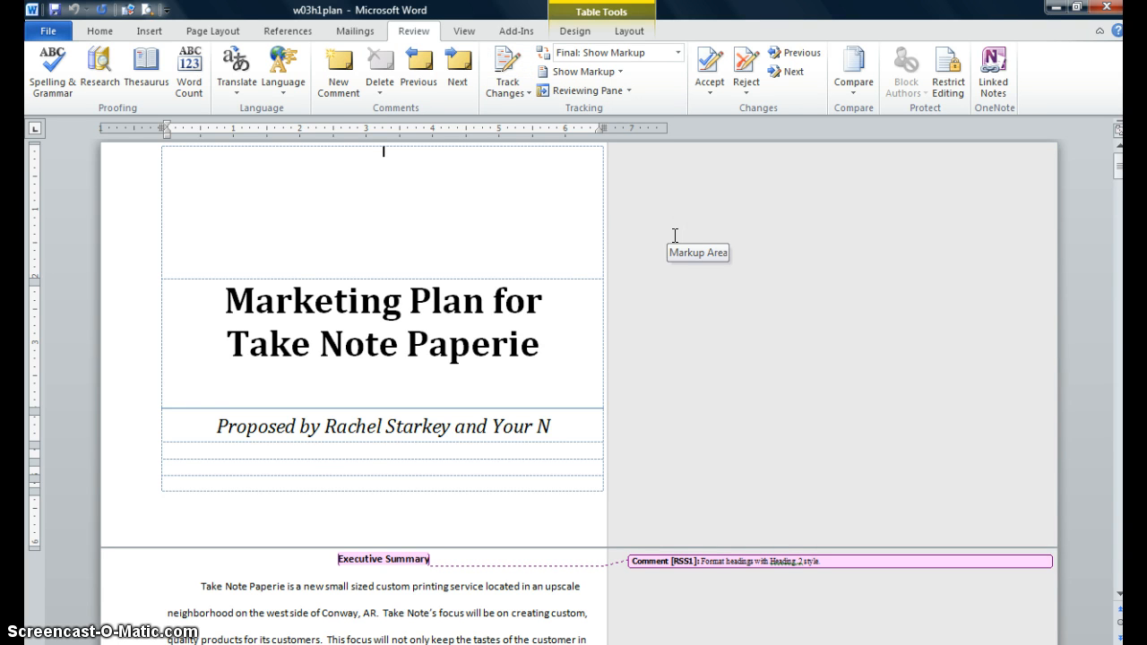
{"action": "left_click", "coordinate": [506, 72]}
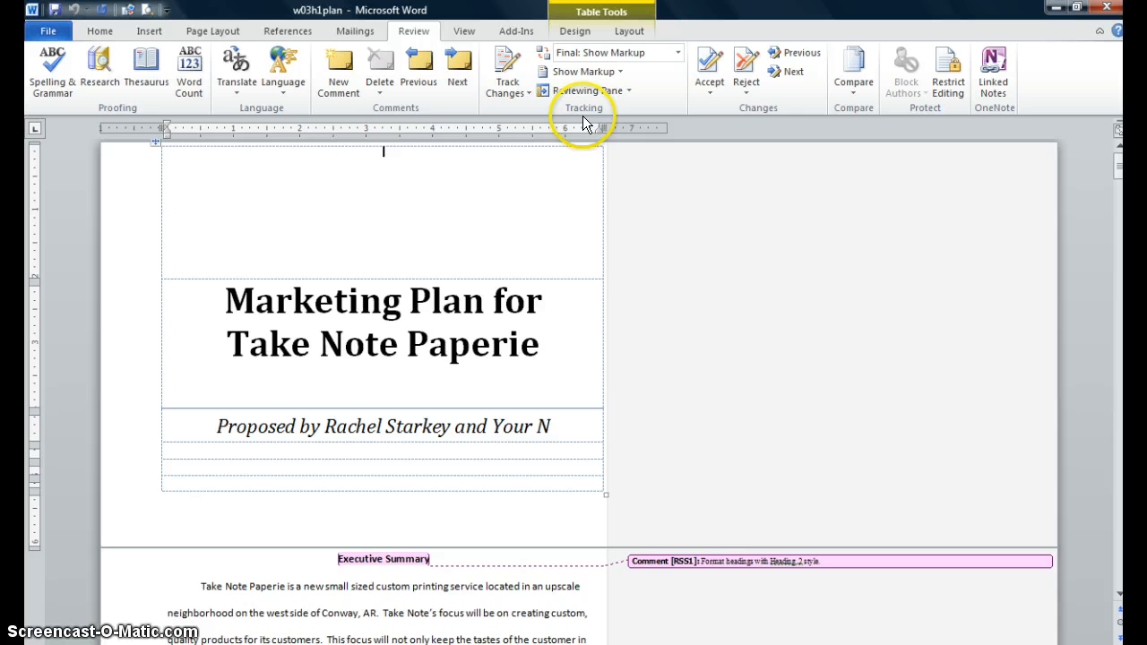
{"action": "left_click", "coordinate": [508, 70]}
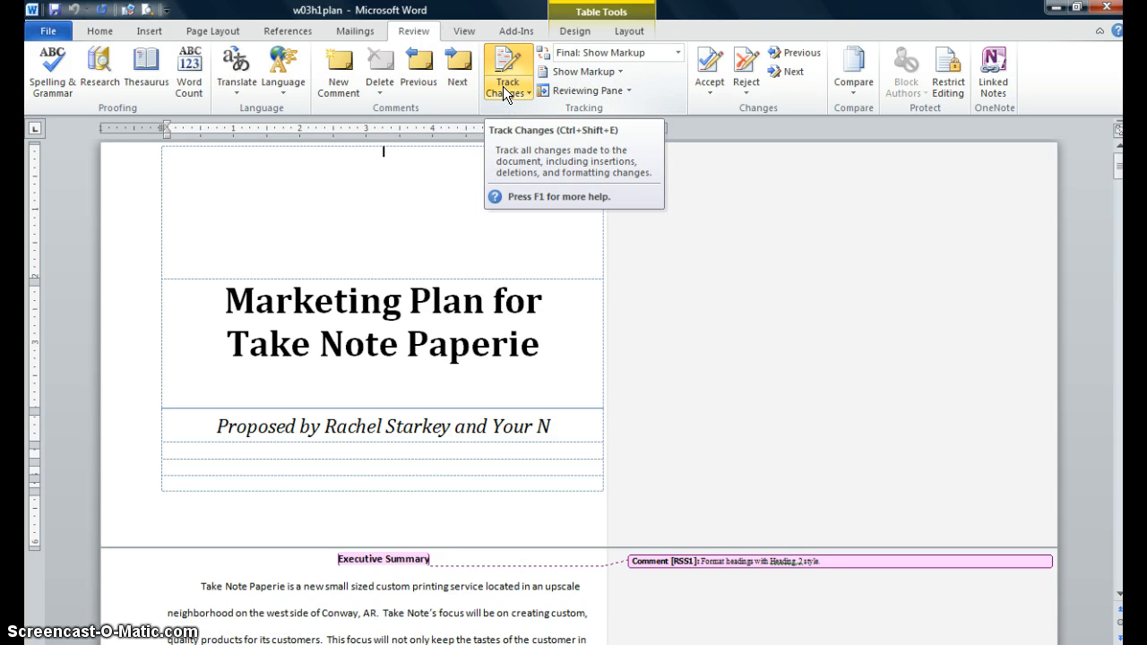
{"action": "left_click", "coordinate": [505, 69]}
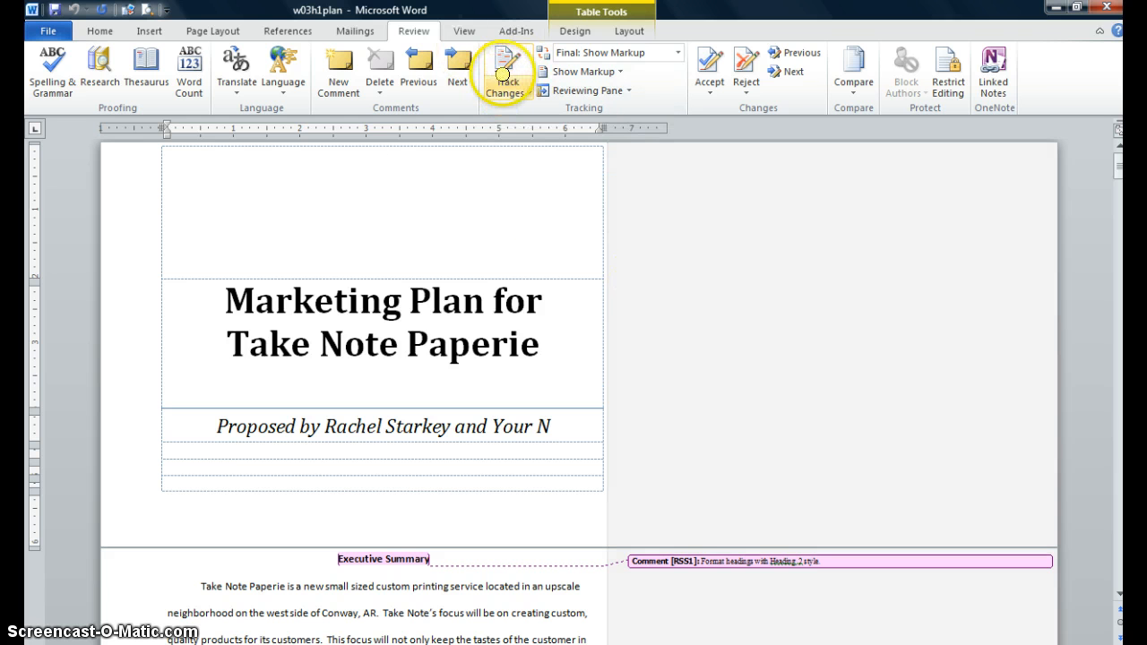
{"action": "left_click", "coordinate": [504, 72]}
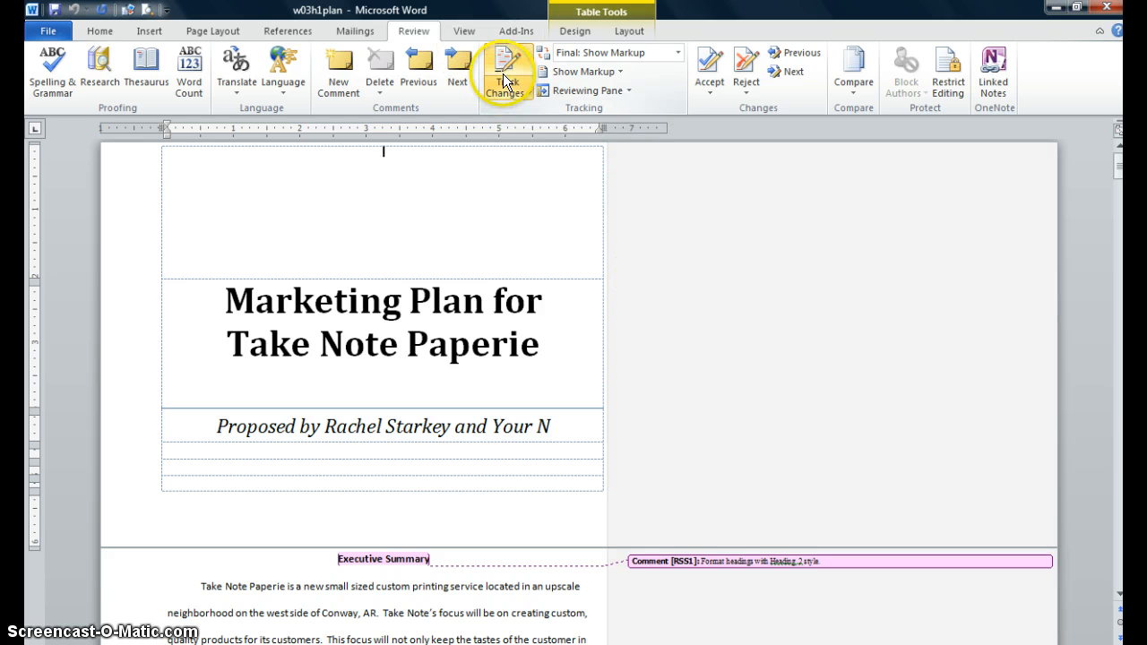
{"action": "left_click", "coordinate": [521, 213]}
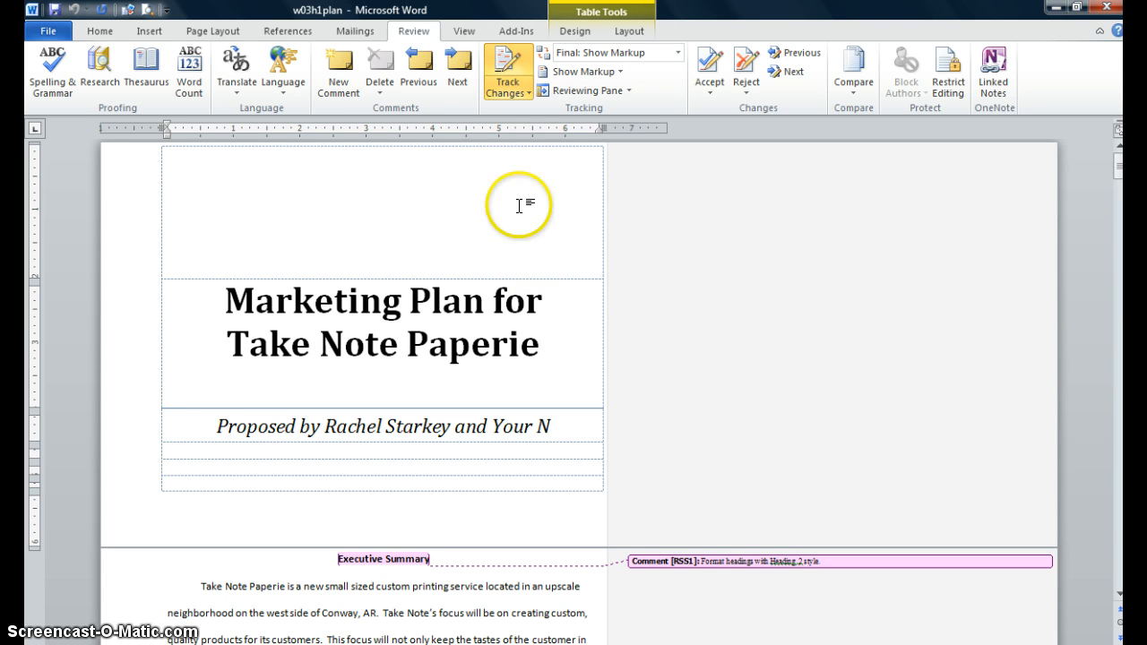
- Change the reviewer user name to the student's full name and confirm the options
{"action": "left_click", "coordinate": [529, 93]}
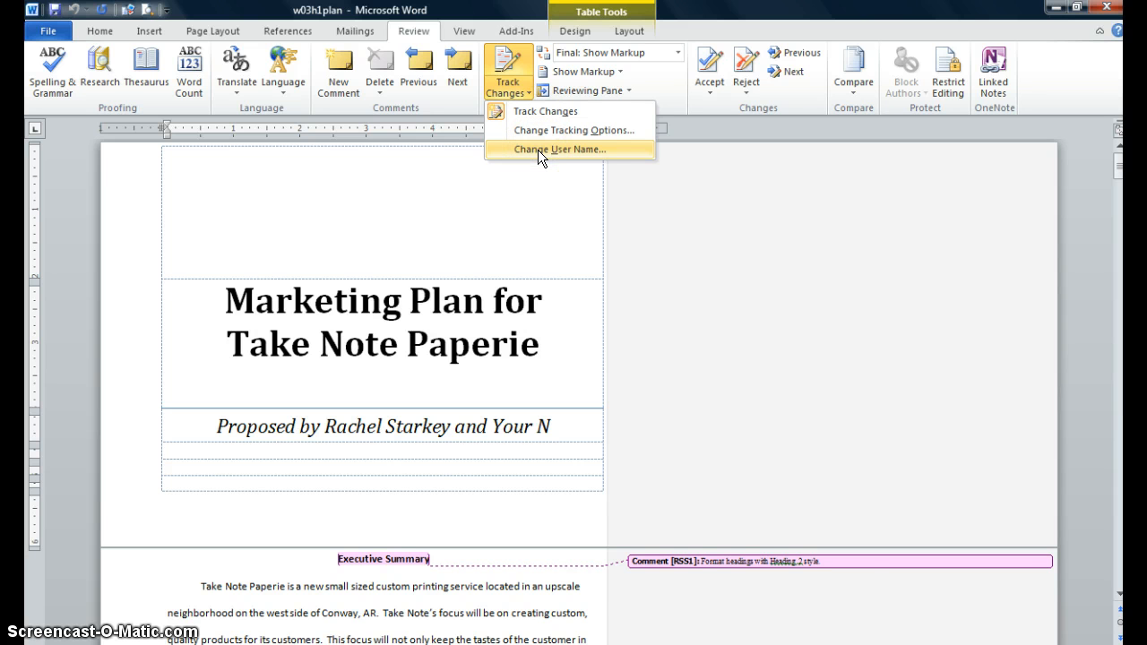
{"action": "left_click", "coordinate": [538, 149]}
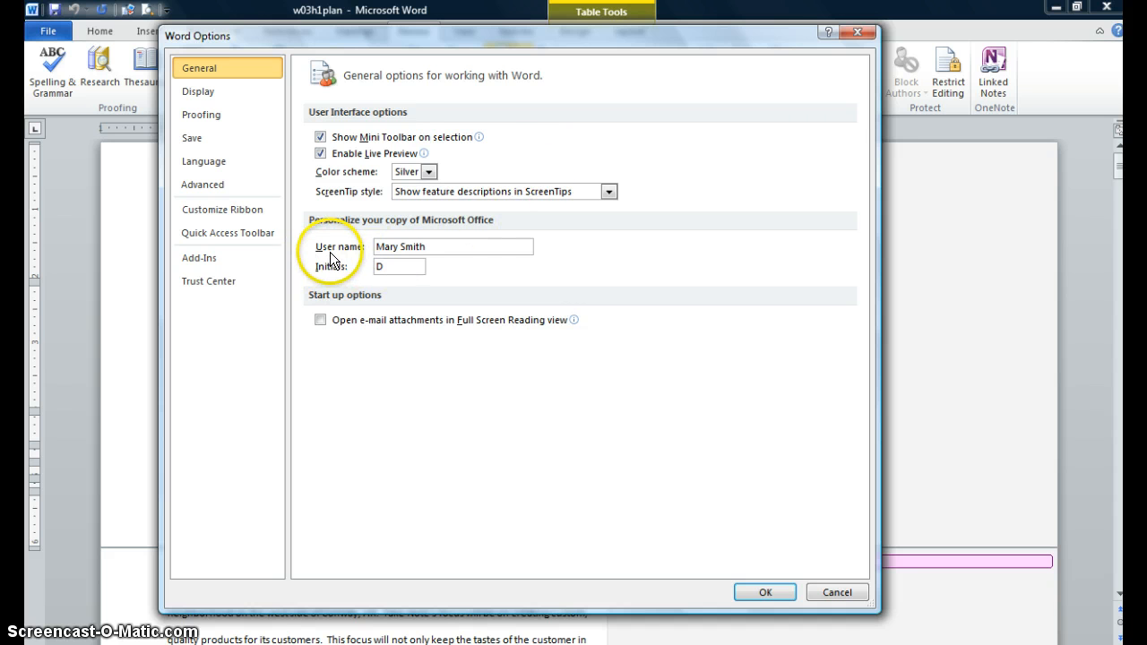
{"action": "left_click", "coordinate": [434, 246]}
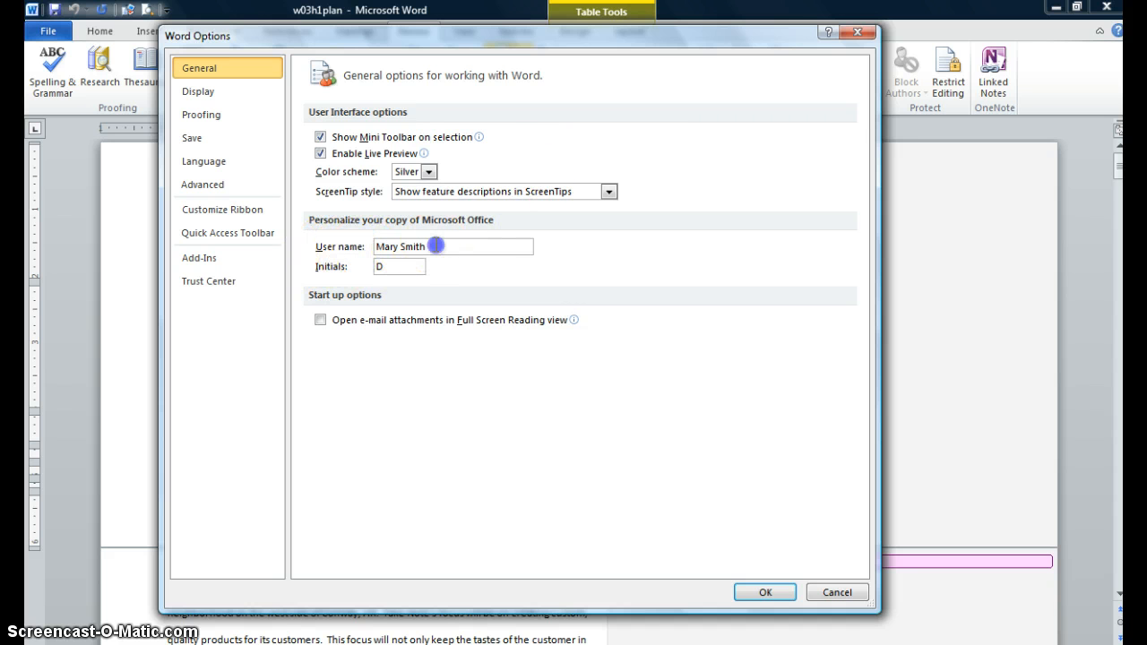
{"action": "key", "text": "BackSpace"}
{"action": "key", "text": "BackSpace"}
{"action": "key", "text": "BackSpace"}
{"action": "key", "text": "BackSpace"}
{"action": "key", "text": "BackSpace"}
{"action": "key", "text": "BackSpace"}
{"action": "key", "text": "BackSpace"}
{"action": "key", "text": "BackSpace"}
{"action": "key", "text": "BackSpace"}
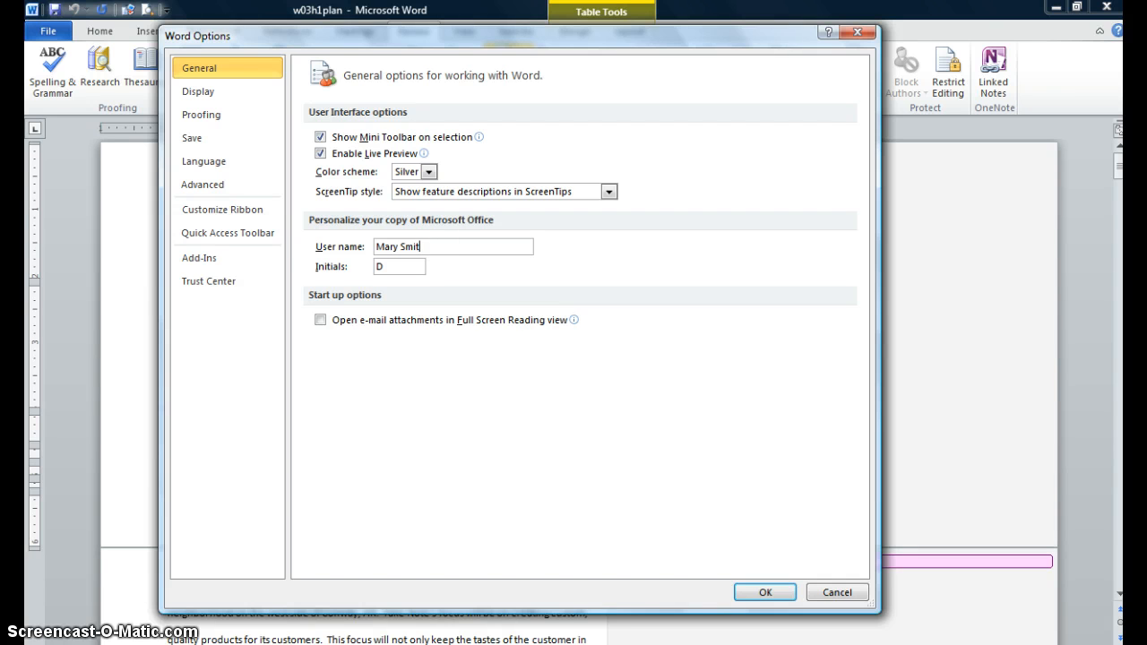
{"action": "key", "text": "BackSpace"}
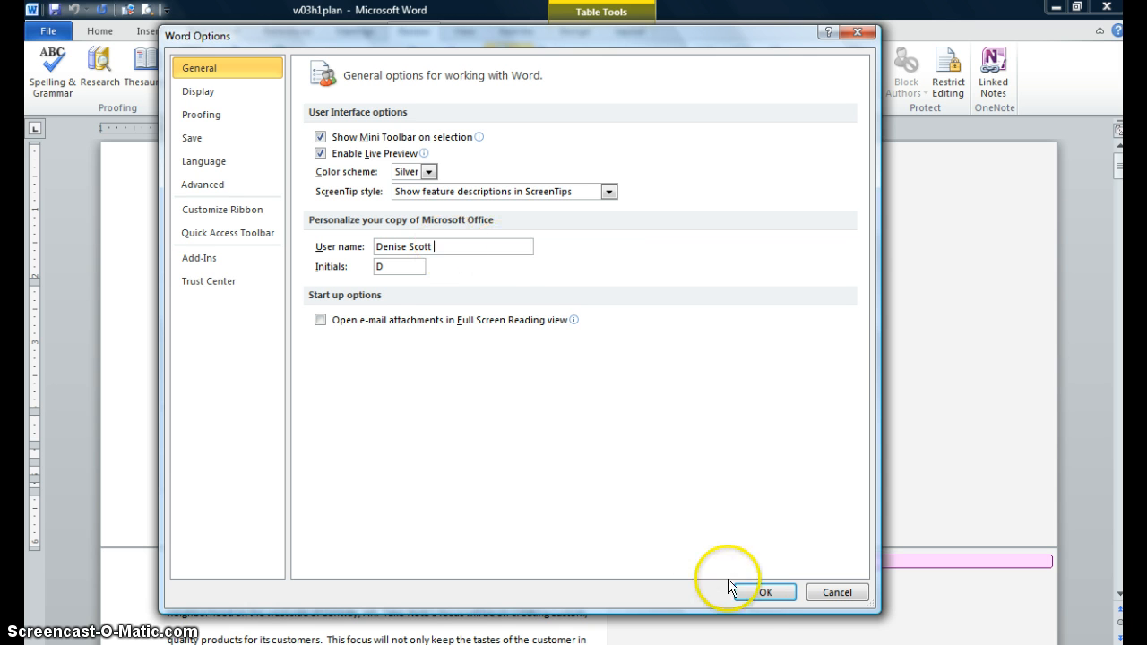
{"action": "left_click", "coordinate": [758, 592]}
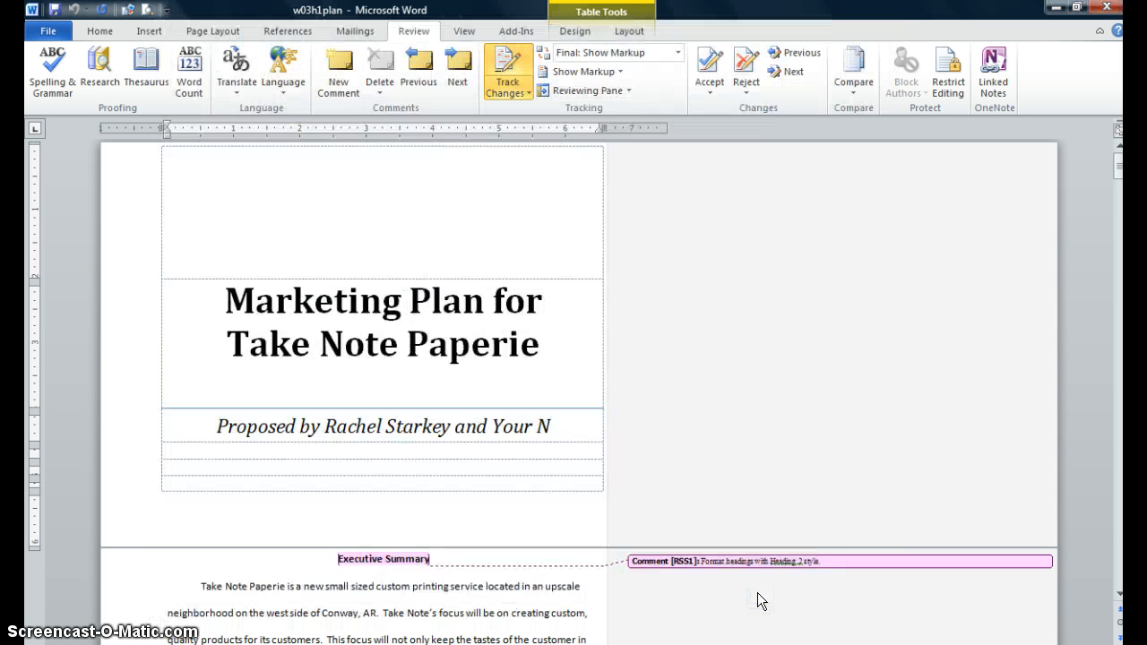
- Open the tracking options and set insertions to display as Double underline
{"action": "left_click", "coordinate": [568, 192]}
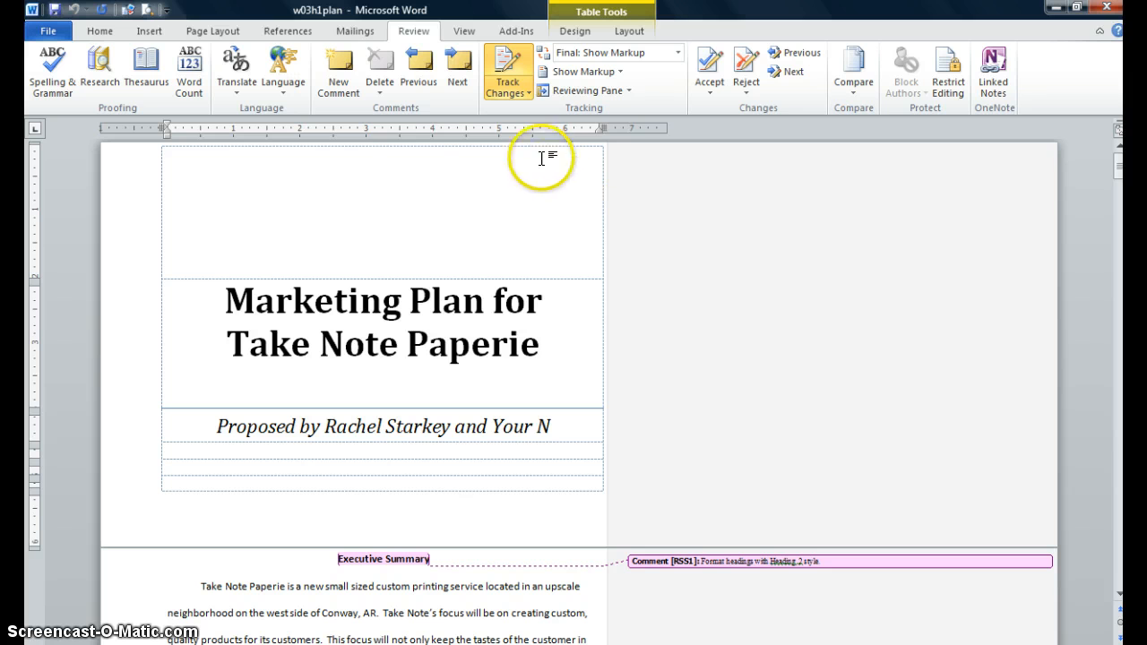
{"action": "left_click", "coordinate": [527, 92]}
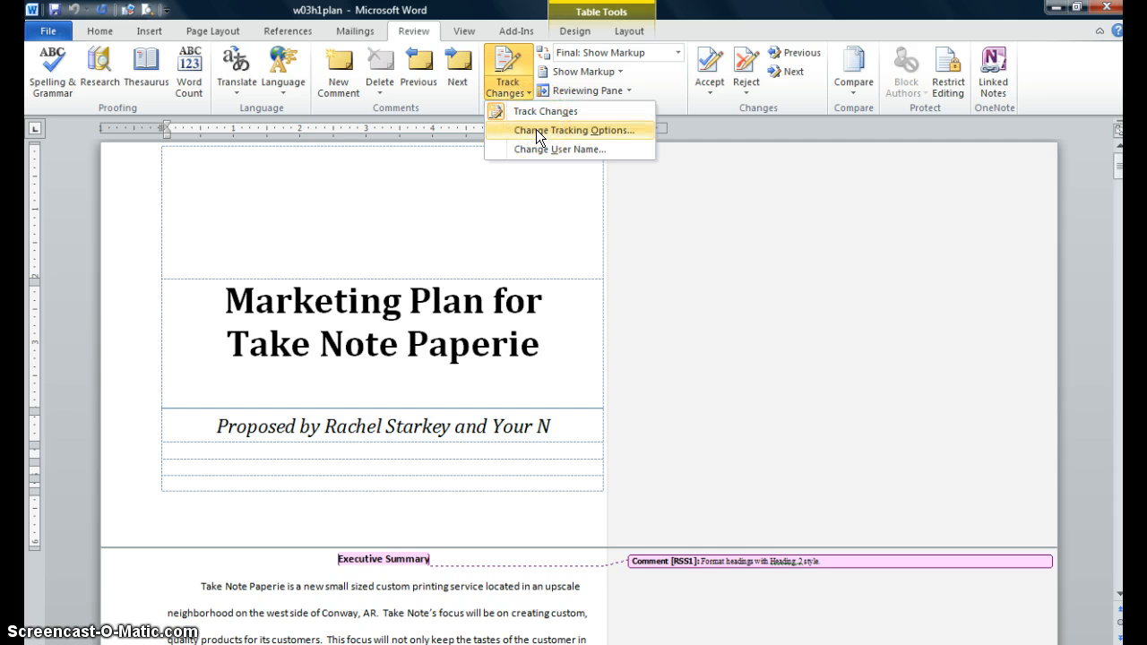
{"action": "left_click", "coordinate": [536, 129]}
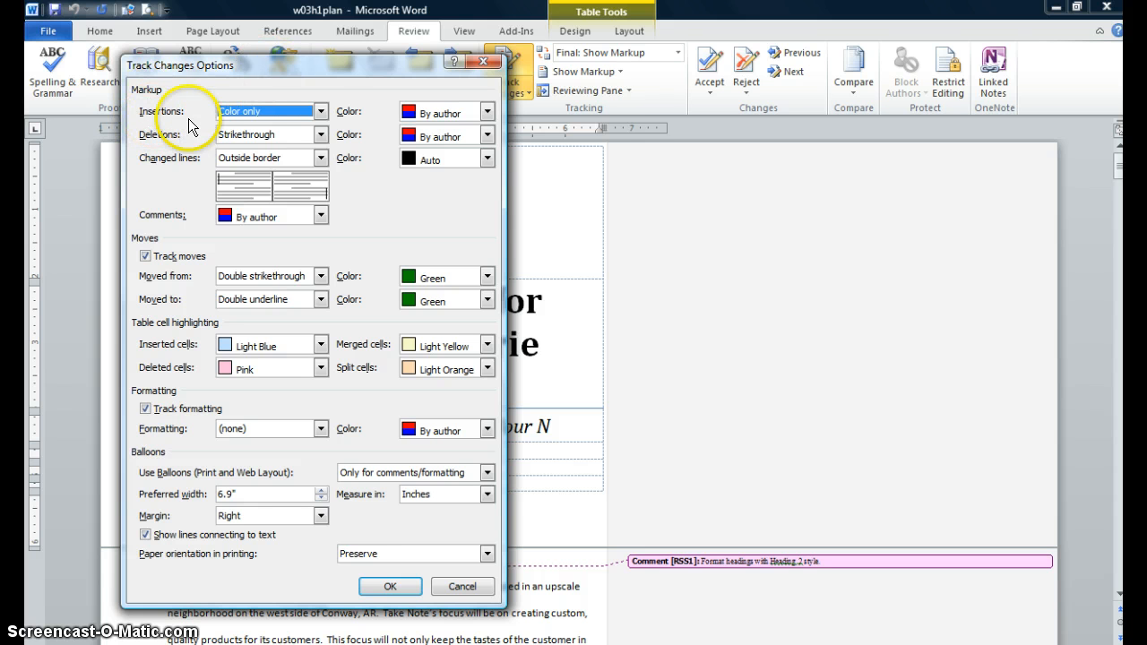
{"action": "left_click", "coordinate": [320, 111]}
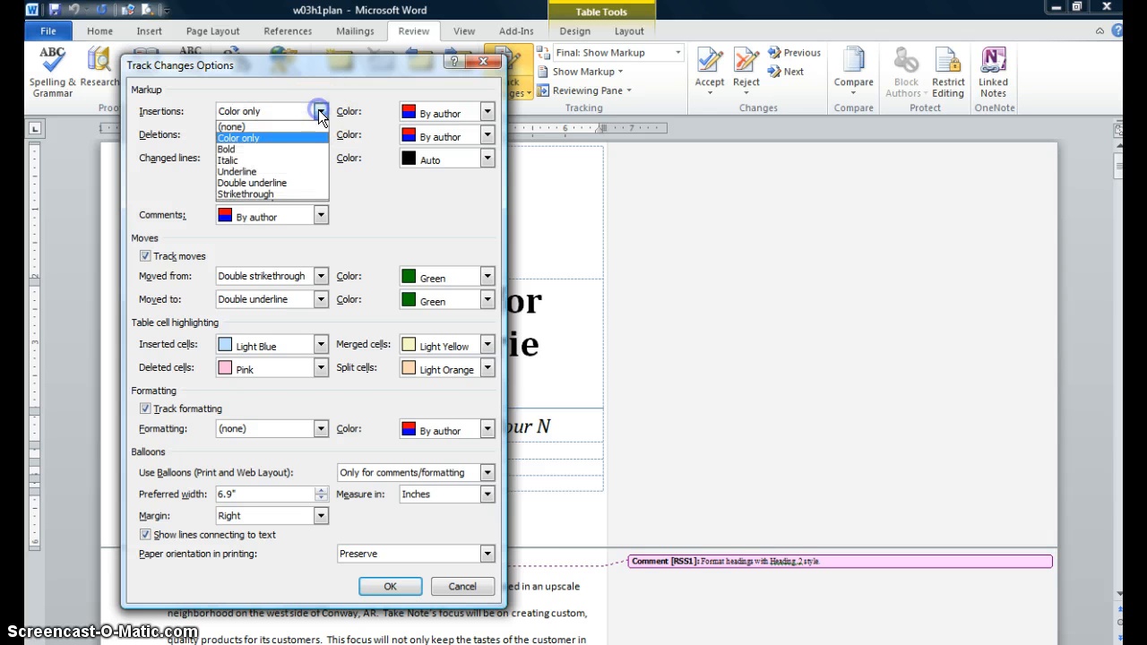
{"action": "left_click", "coordinate": [270, 179]}
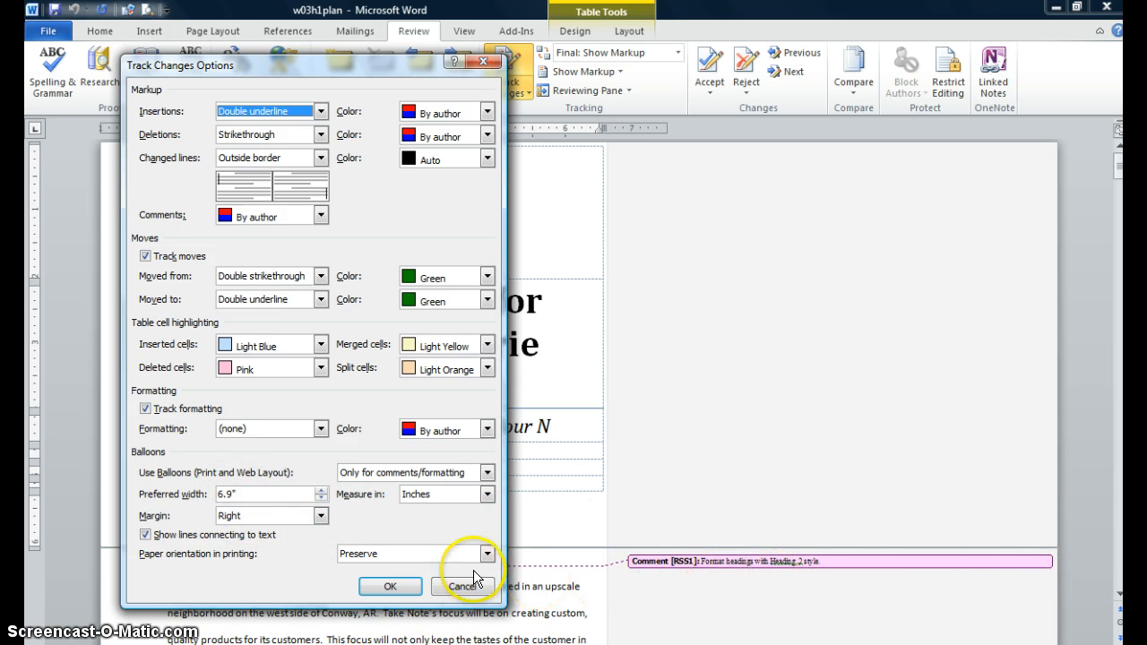
- Set the balloon preferred width to 1.8" and the balloon margin to Left, then apply the options
{"action": "left_click", "coordinate": [321, 498]}
{"action": "left_click", "coordinate": [321, 498]}
{"action": "left_click", "coordinate": [320, 499]}
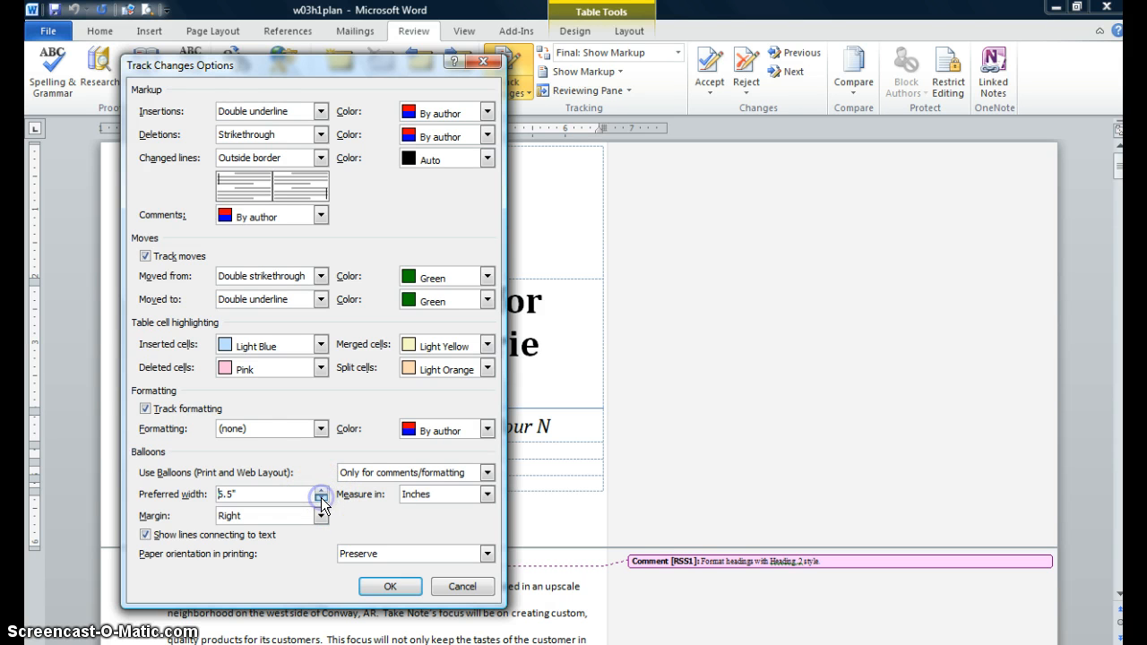
{"action": "left_click", "coordinate": [321, 498]}
{"action": "left_click", "coordinate": [320, 498]}
{"action": "left_click", "coordinate": [321, 491]}
{"action": "left_click", "coordinate": [320, 490]}
{"action": "left_click", "coordinate": [321, 490]}
{"action": "left_click", "coordinate": [321, 490]}
{"action": "left_click", "coordinate": [320, 490]}
{"action": "left_click", "coordinate": [320, 490]}
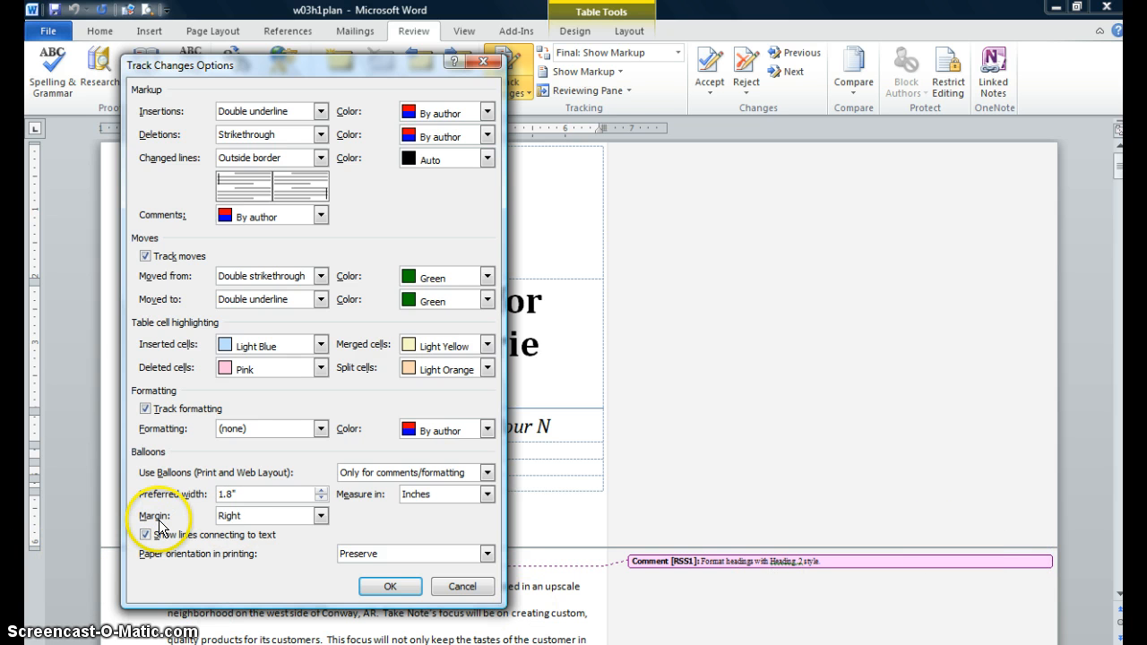
{"action": "left_click", "coordinate": [320, 516]}
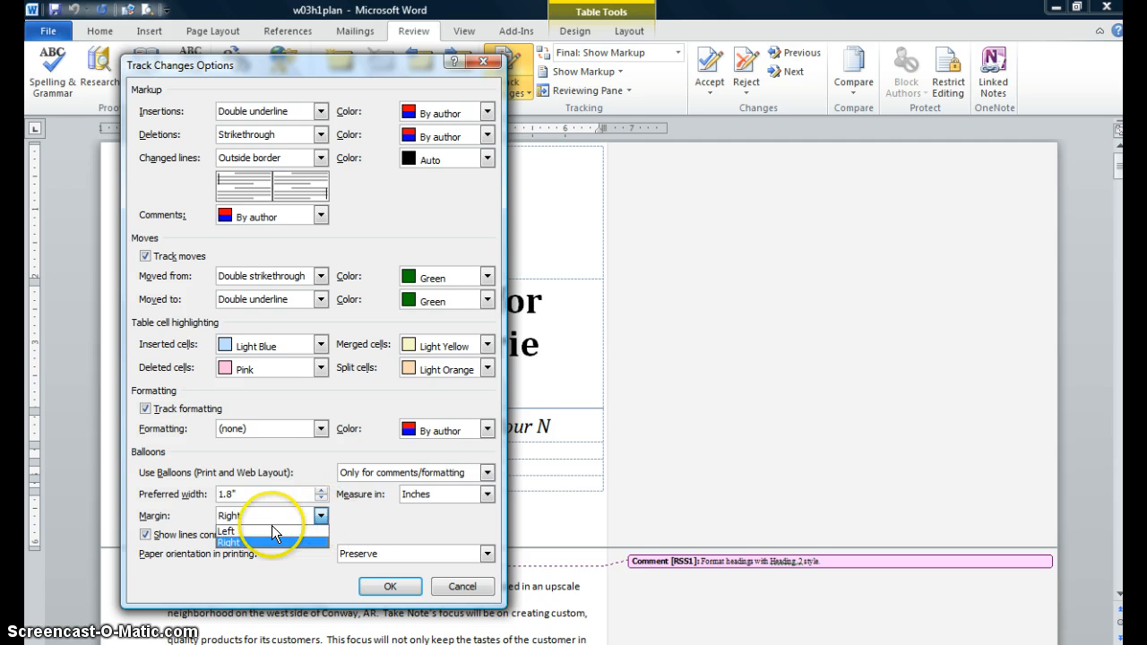
{"action": "left_click", "coordinate": [244, 531]}
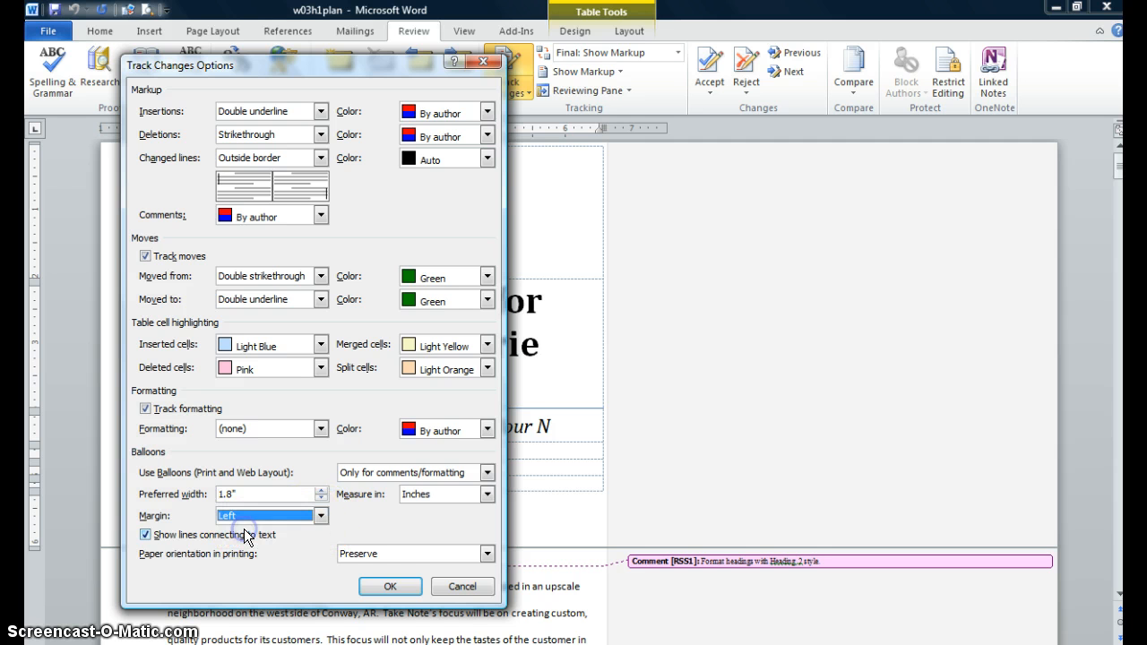
{"action": "left_click", "coordinate": [389, 586]}
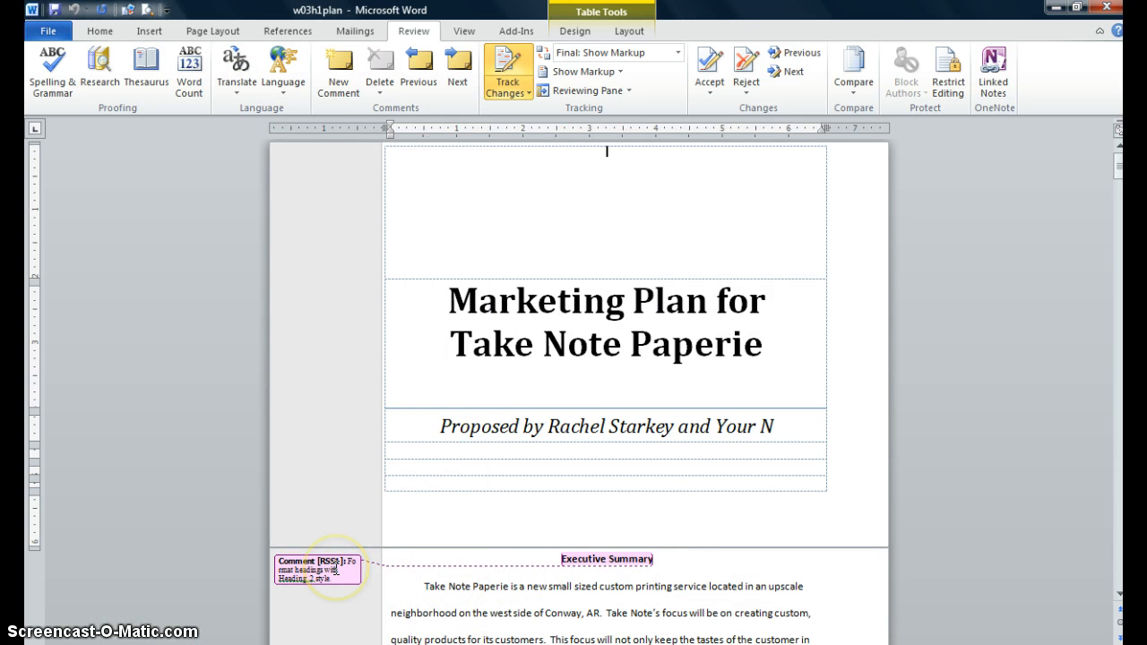
- Replace the "Your N" placeholder at the end of the subtitle with the student's full name
{"action": "left_click", "coordinate": [770, 427]}
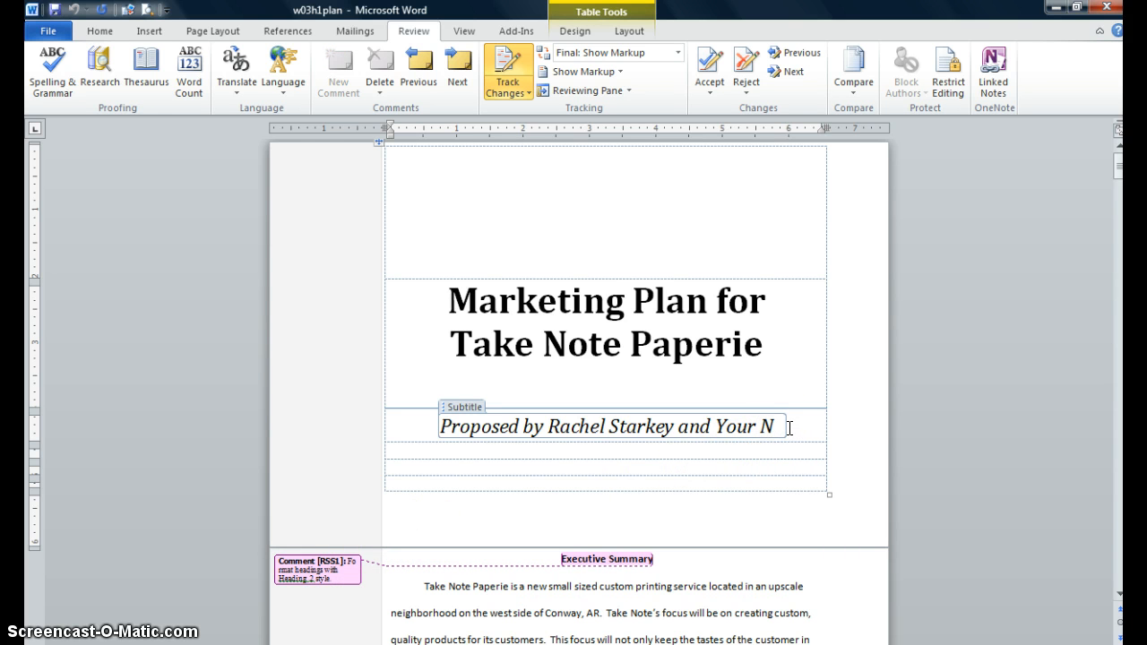
{"action": "key", "text": "BackSpace"}
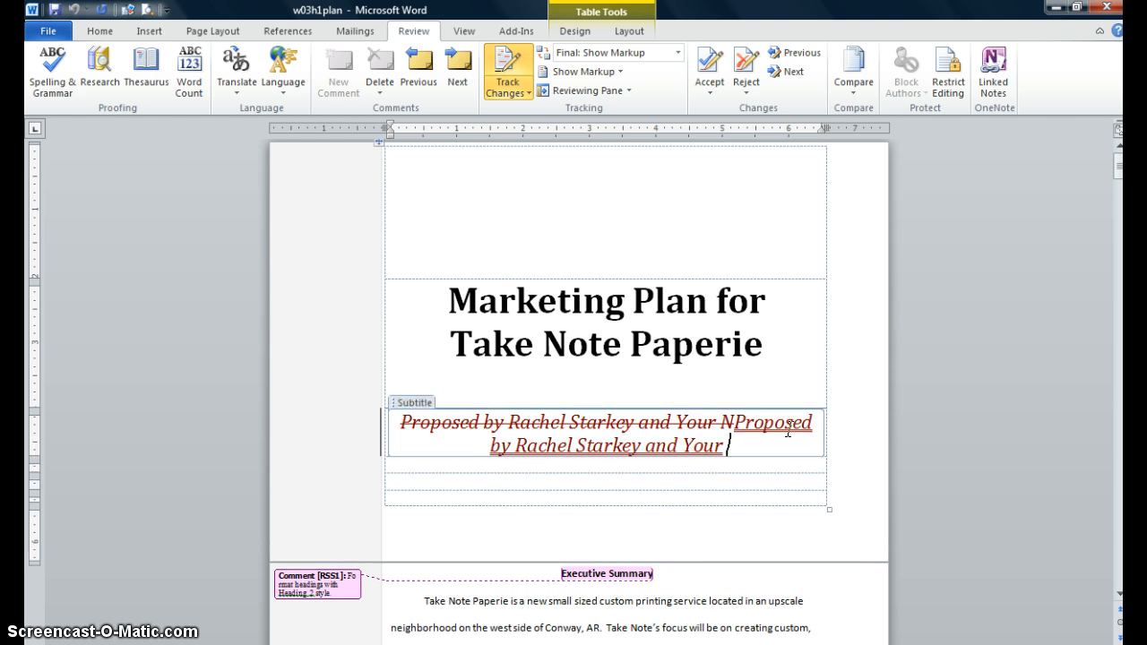
{"action": "key", "text": "BackSpace"}
{"action": "key", "text": "BackSpace"}
{"action": "key", "text": "BackSpace"}
{"action": "key", "text": "BackSpace"}
{"action": "key", "text": "BackSpace"}
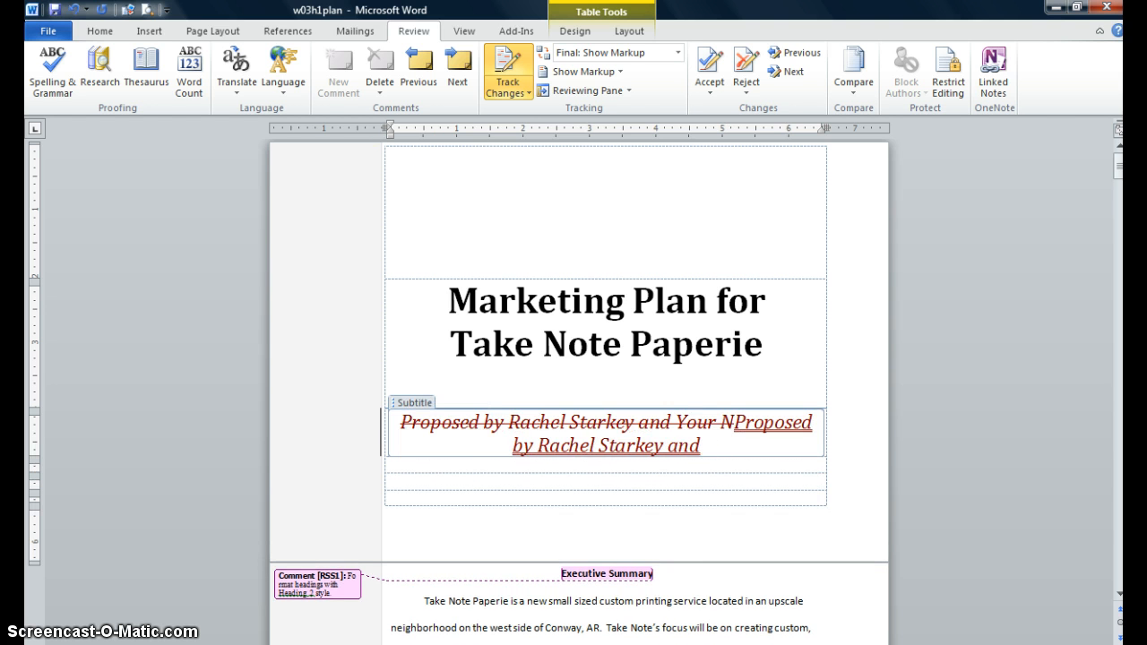
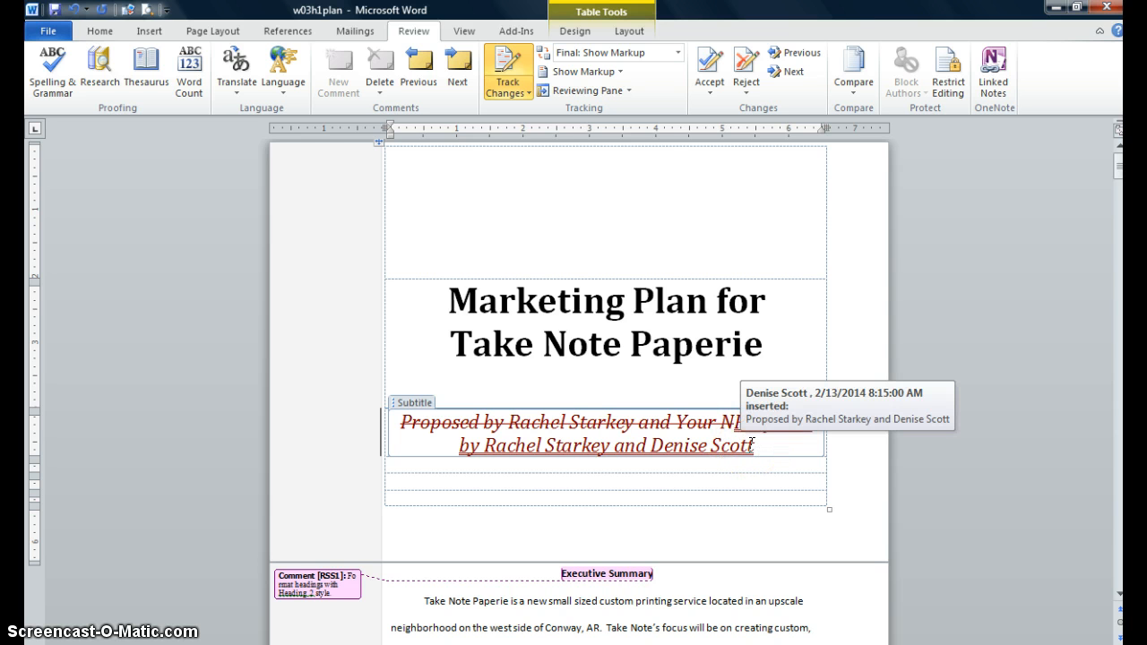
- Set markup balloons to show revisions in balloons
{"action": "left_click", "coordinate": [621, 73]}
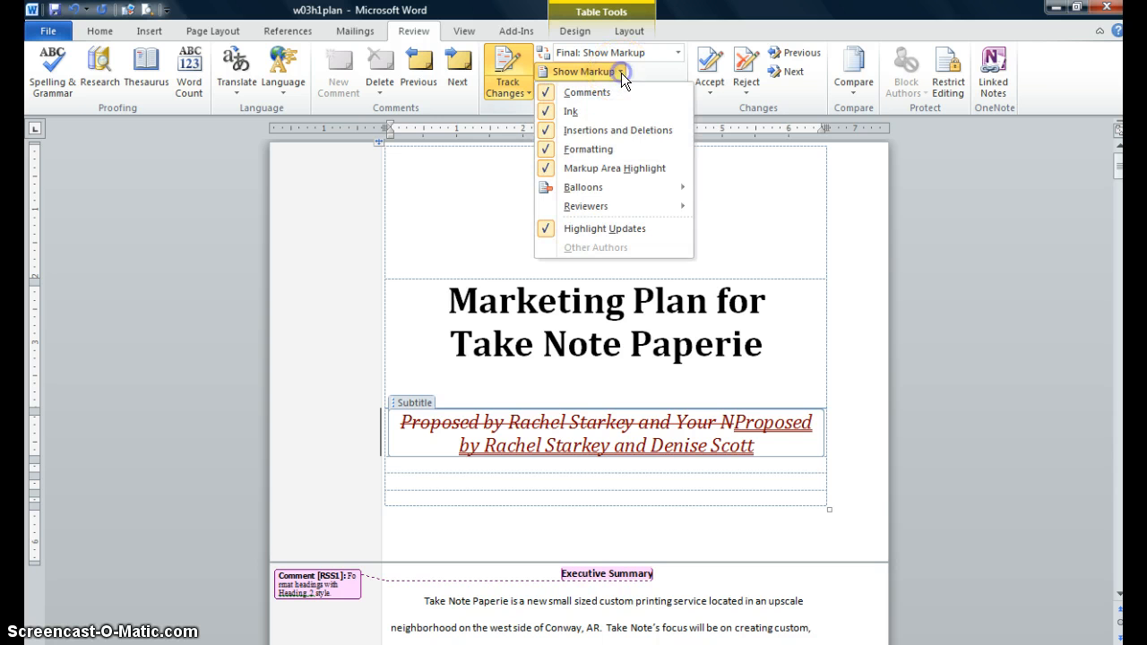
{"action": "left_click", "coordinate": [593, 190]}
{"action": "left_click", "coordinate": [752, 190]}
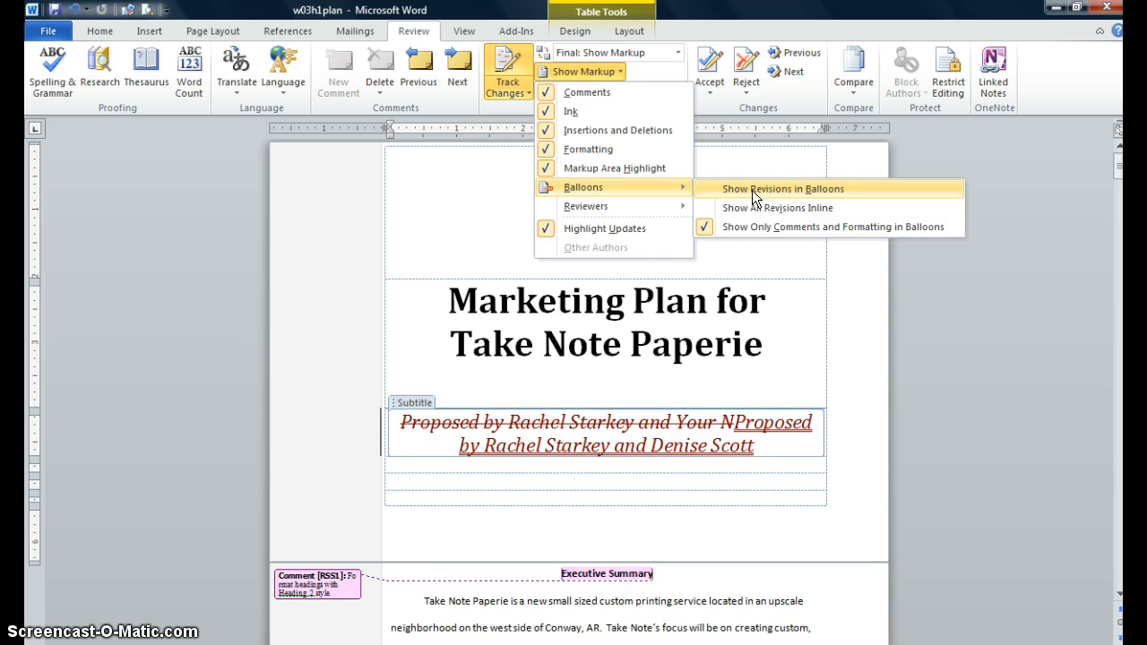
{"action": "left_click", "coordinate": [752, 190]}
{"action": "left_click", "coordinate": [451, 418]}
{"action": "left_click", "coordinate": [321, 438]}
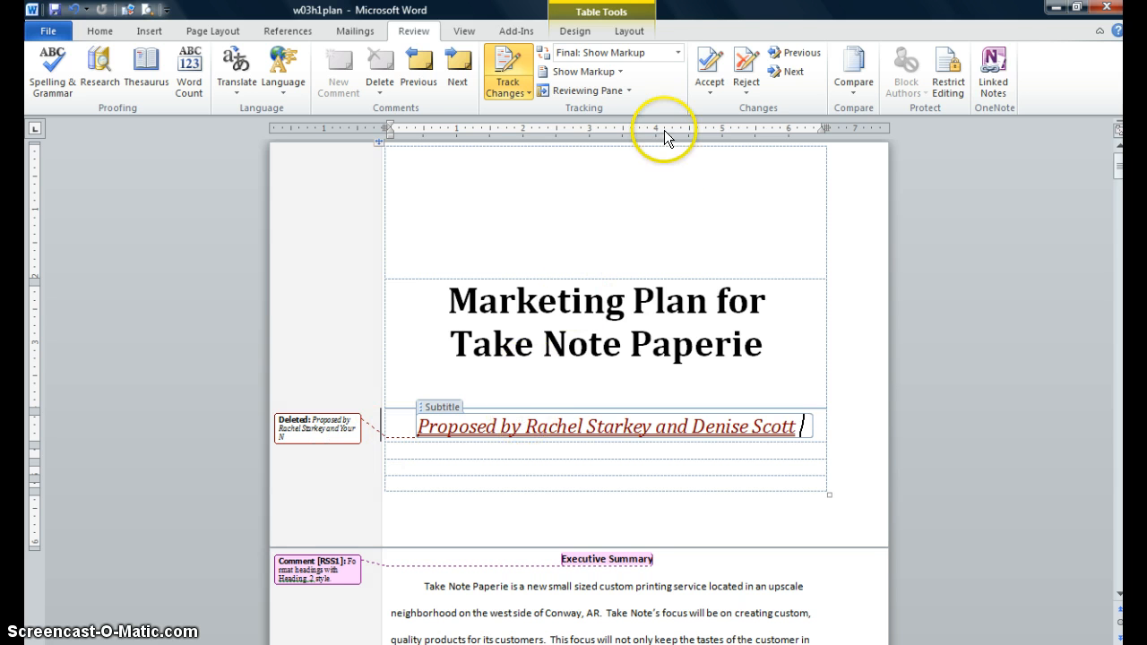
- Preview the document in Final display mode, then return to Final: Show Markup
{"action": "left_click", "coordinate": [678, 53]}
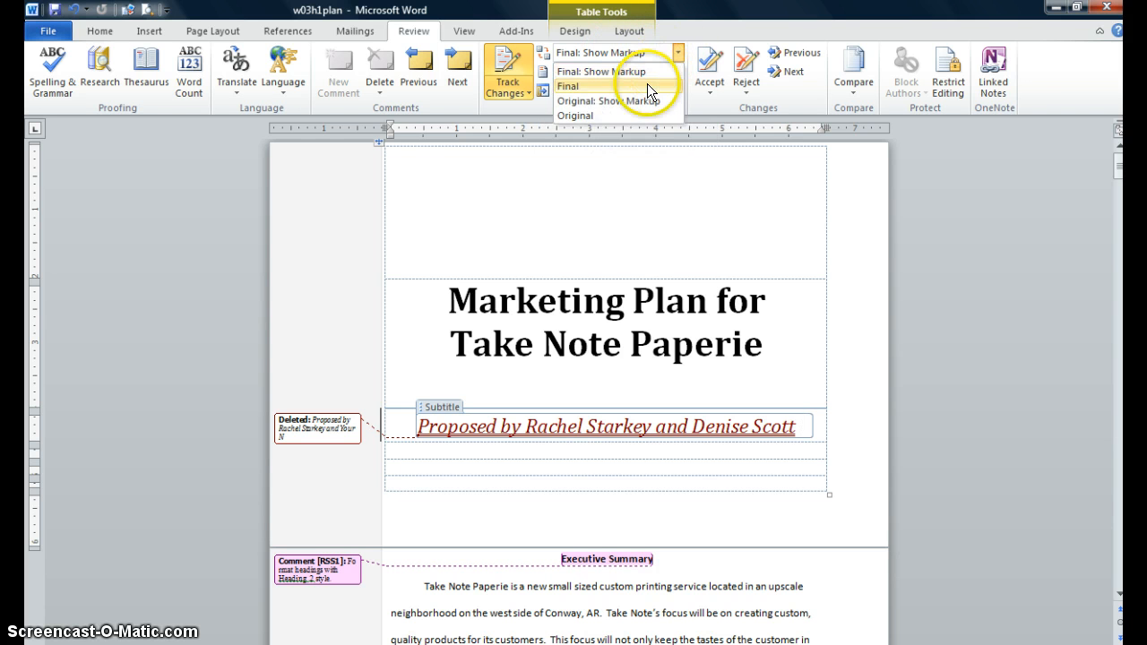
{"action": "left_click", "coordinate": [647, 86]}
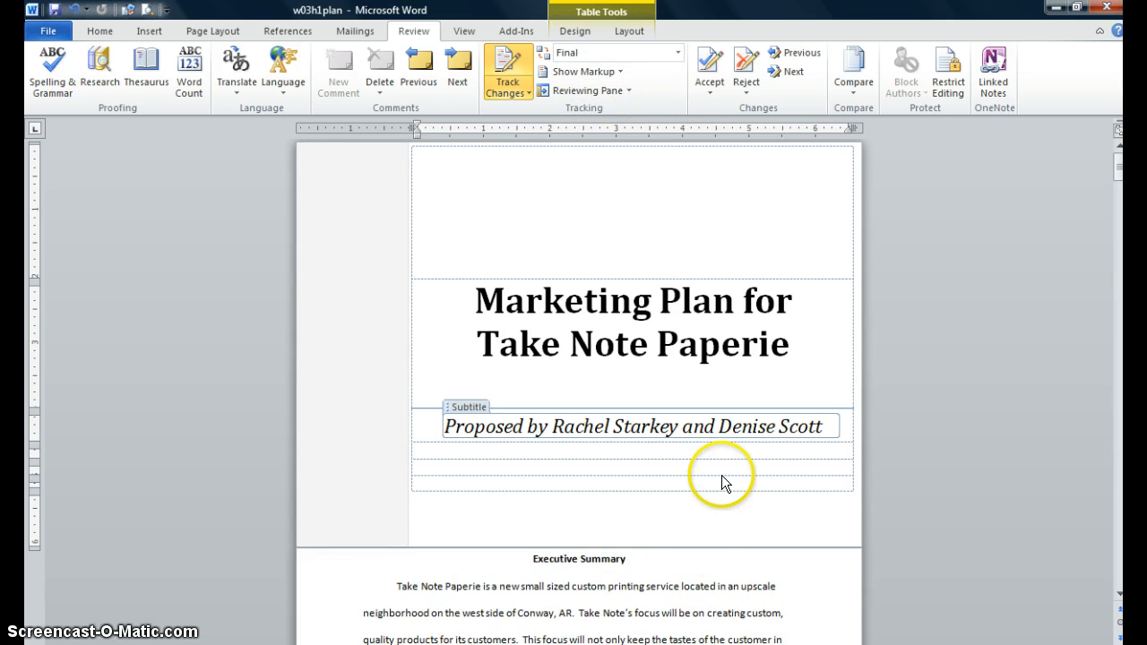
{"action": "scroll", "coordinate": [721, 475], "scroll_direction": "down", "scroll_amount": 3}
{"action": "scroll", "coordinate": [722, 475], "scroll_direction": "up", "scroll_amount": 4}
{"action": "left_click", "coordinate": [677, 52]}
{"action": "left_click", "coordinate": [646, 71]}
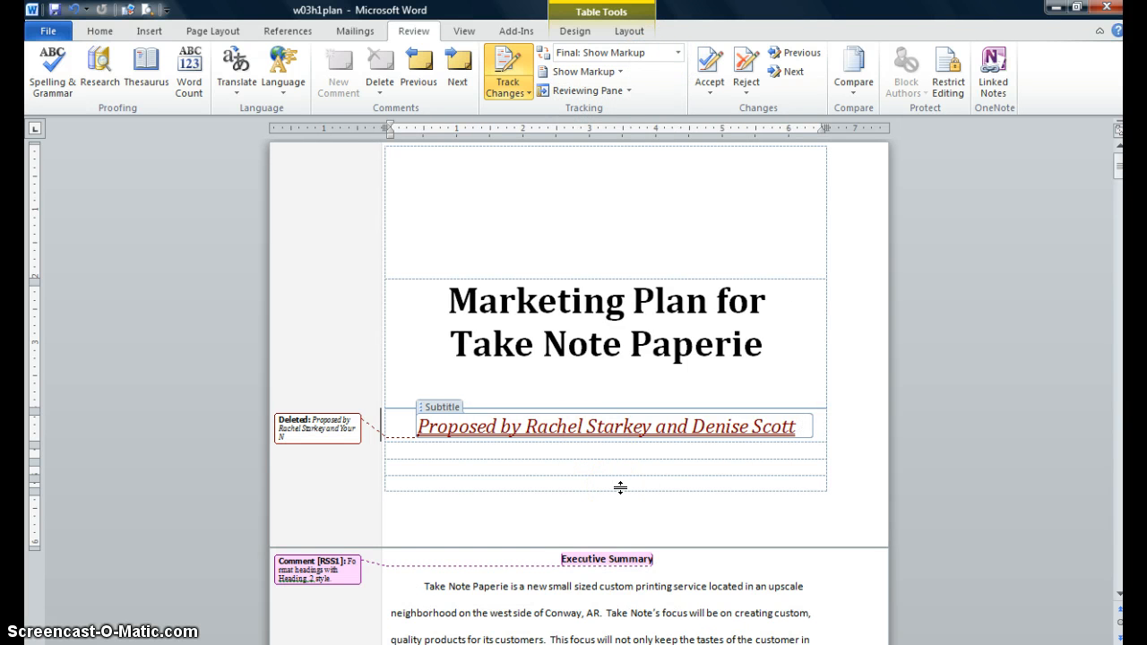
- Preview the document in Original display mode, then switch back to Final: Show Markup
{"action": "left_click", "coordinate": [679, 57]}
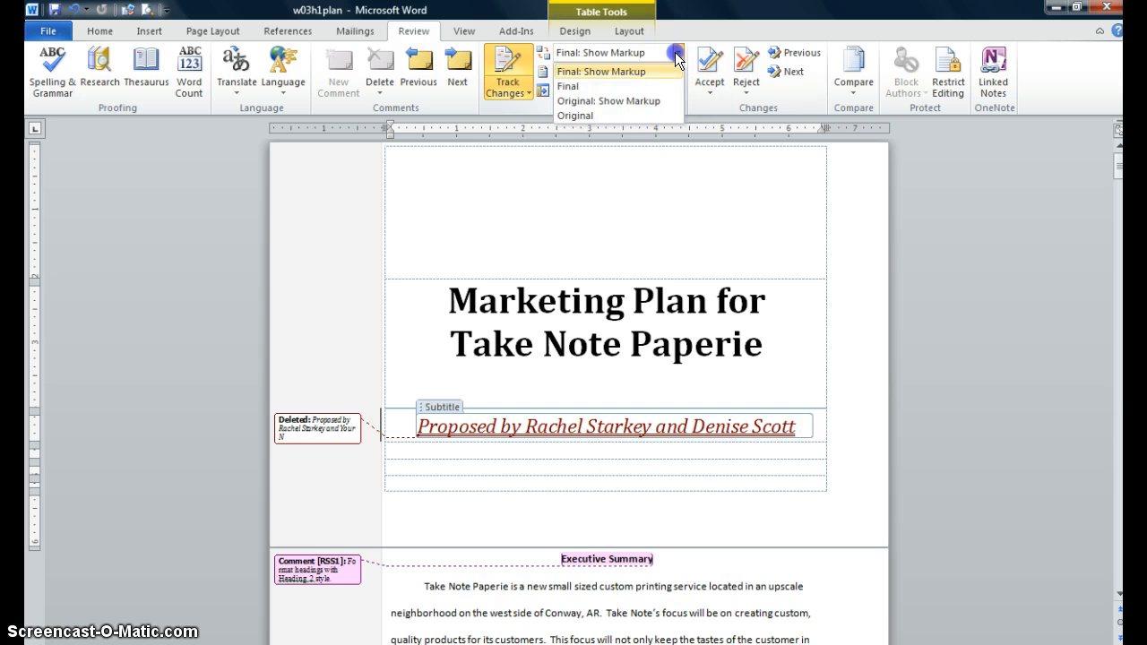
{"action": "left_click", "coordinate": [641, 115]}
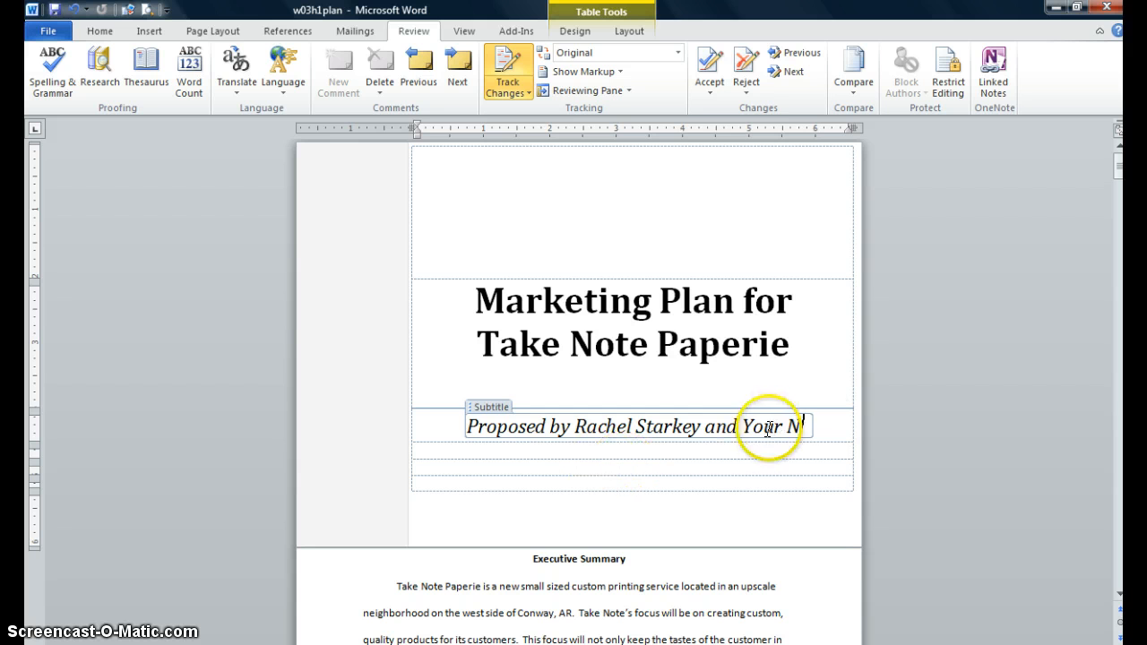
{"action": "left_click", "coordinate": [677, 54]}
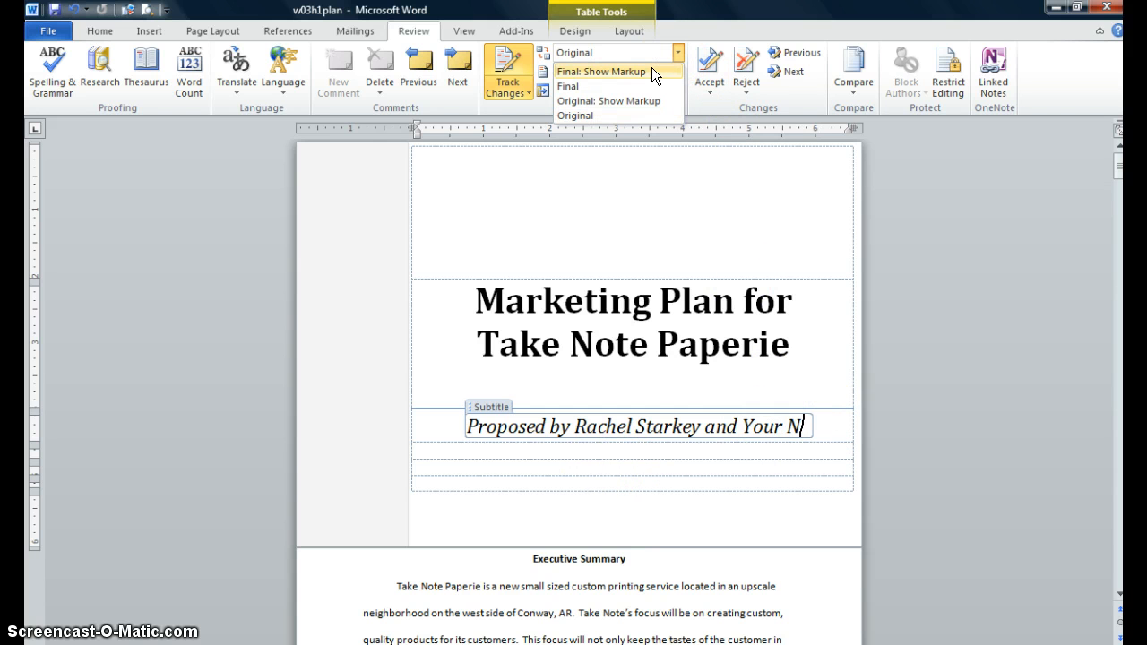
{"action": "left_click", "coordinate": [652, 70]}
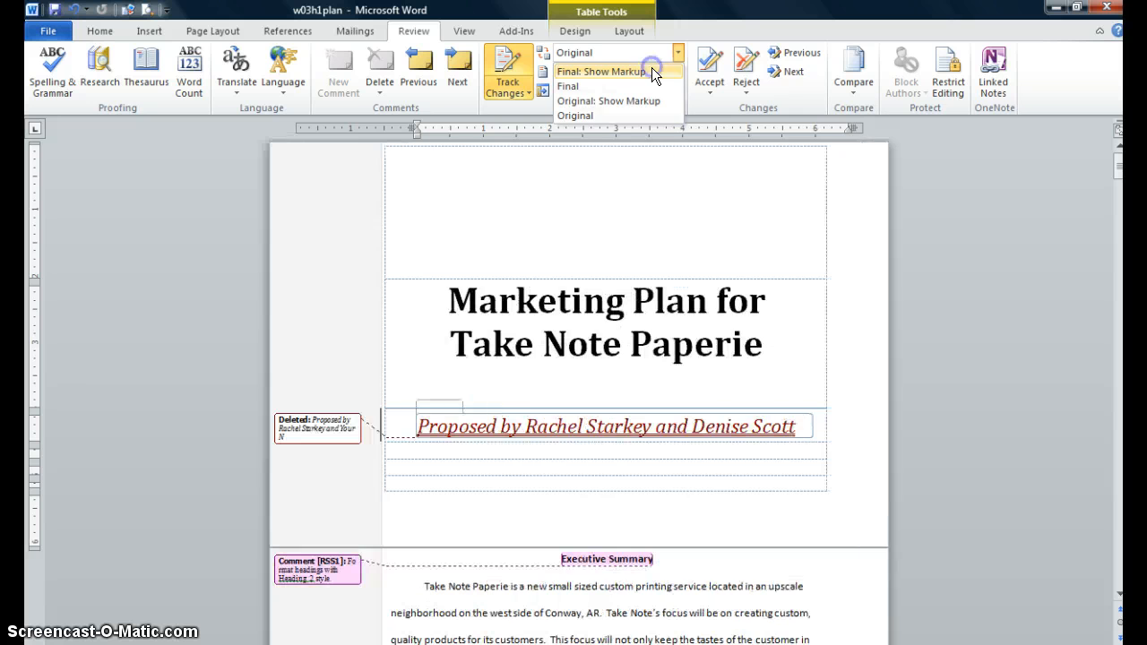
- Examine the Accept and Reject change options without applying any of them
{"action": "left_click", "coordinate": [712, 87]}
{"action": "left_click", "coordinate": [613, 211]}
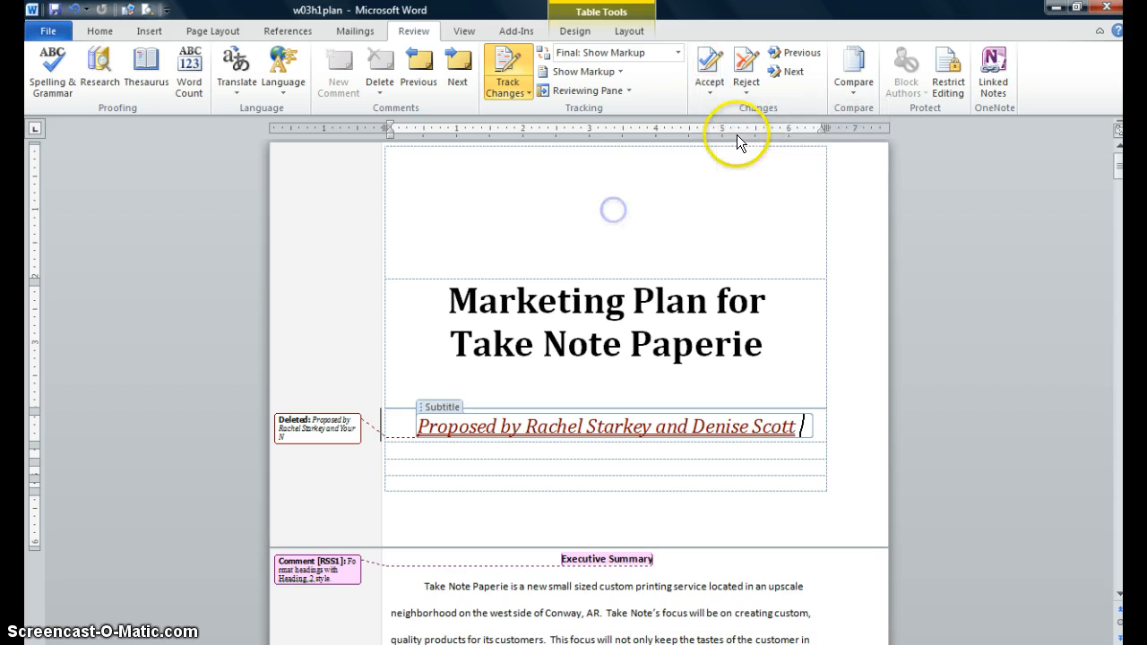
{"action": "left_click", "coordinate": [710, 93]}
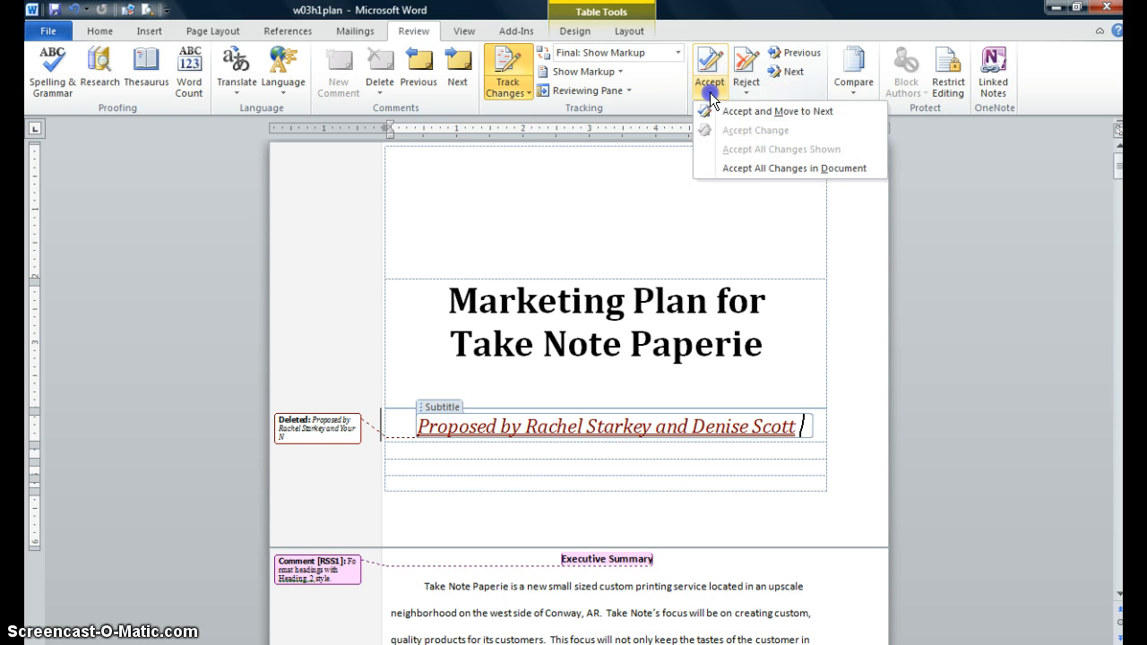
{"action": "left_click", "coordinate": [736, 117]}
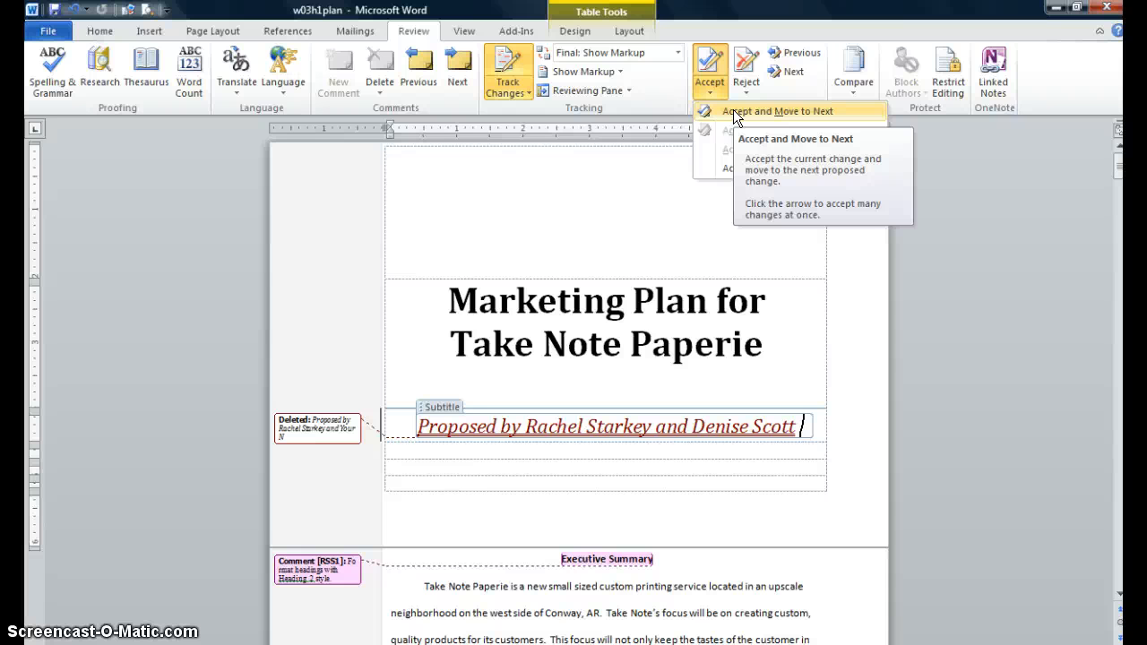
{"action": "left_click", "coordinate": [656, 154]}
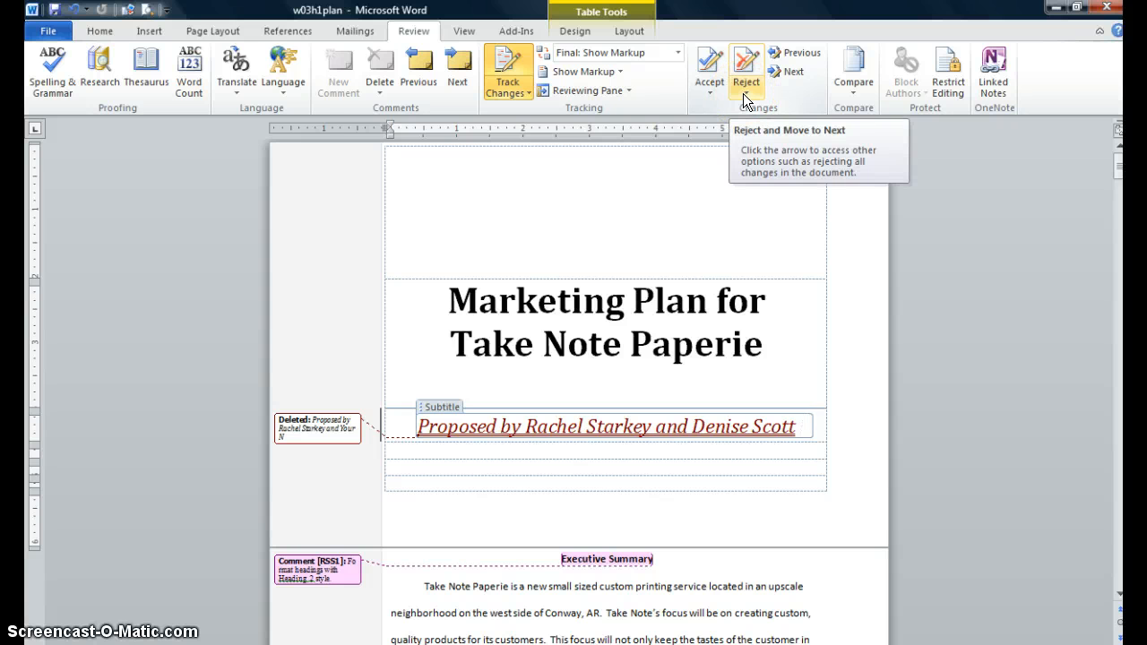
{"action": "left_click", "coordinate": [743, 107]}
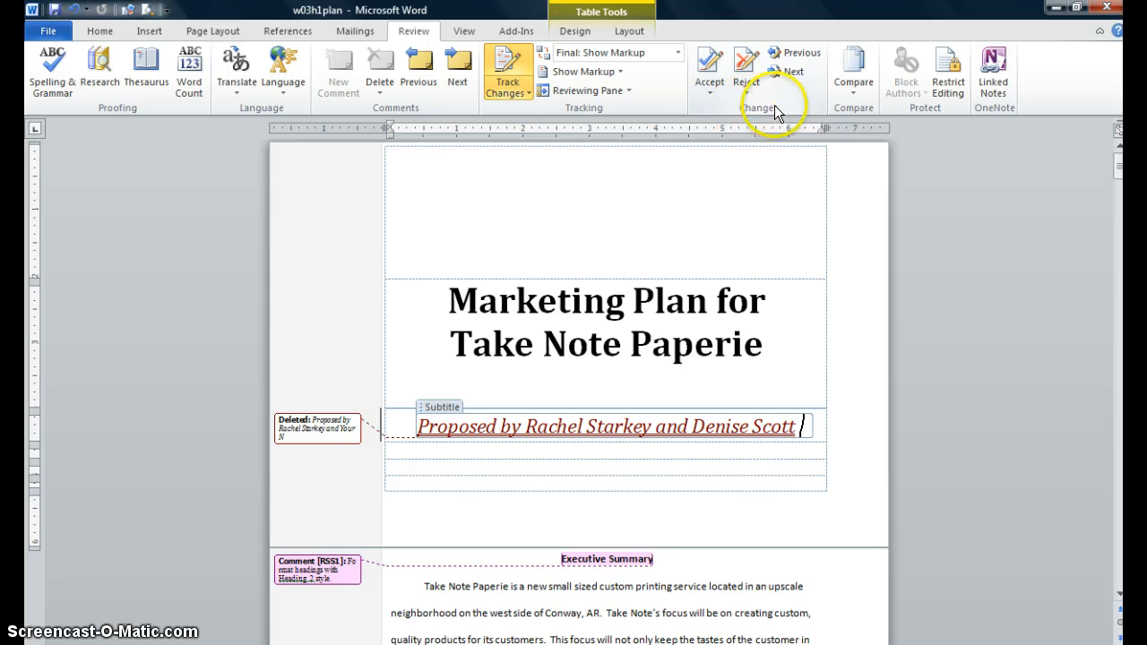
{"action": "left_click", "coordinate": [749, 94]}
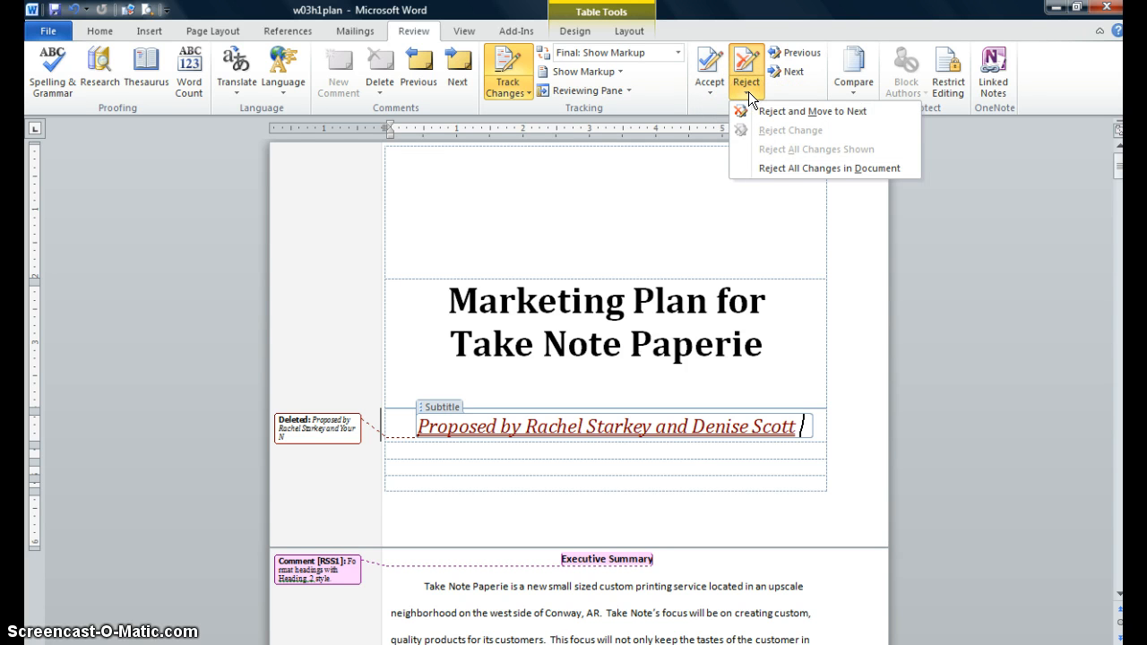
{"action": "left_click", "coordinate": [758, 112]}
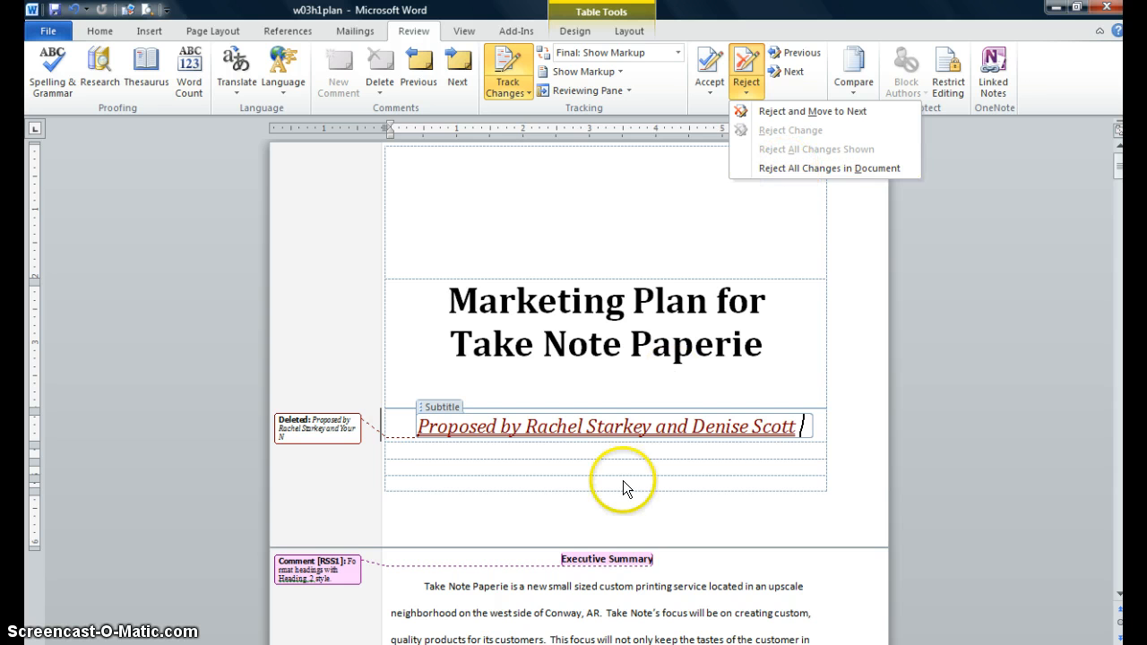
{"action": "left_click", "coordinate": [649, 320]}
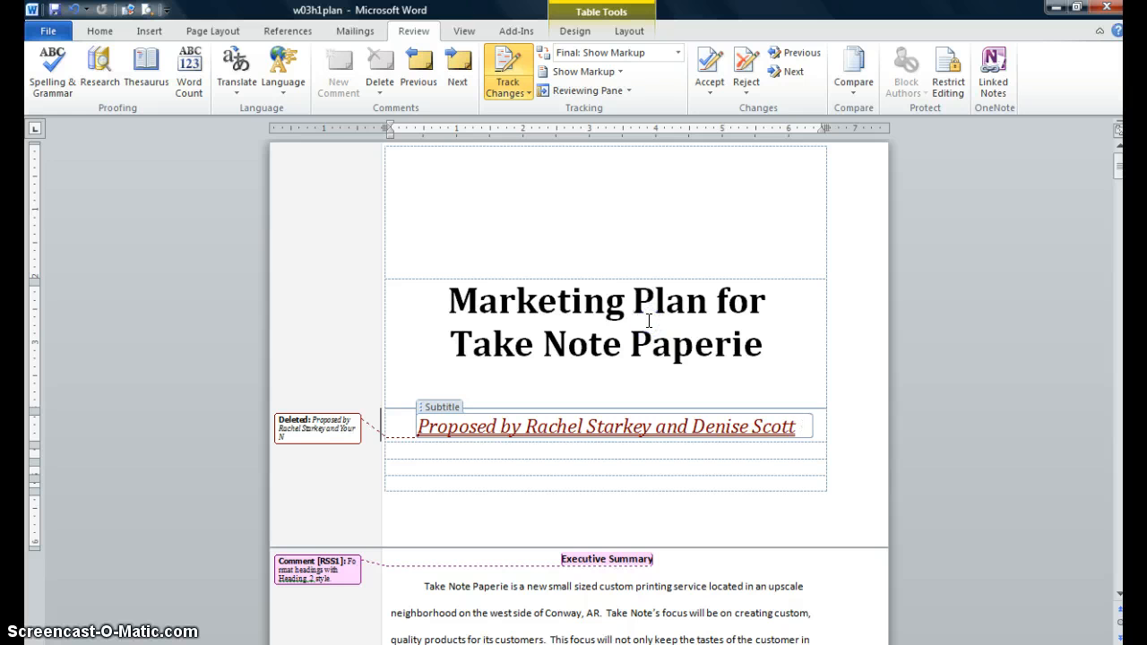
- Search the document for the word "done" and go to its first occurrence
{"action": "left_click", "coordinate": [576, 269]}
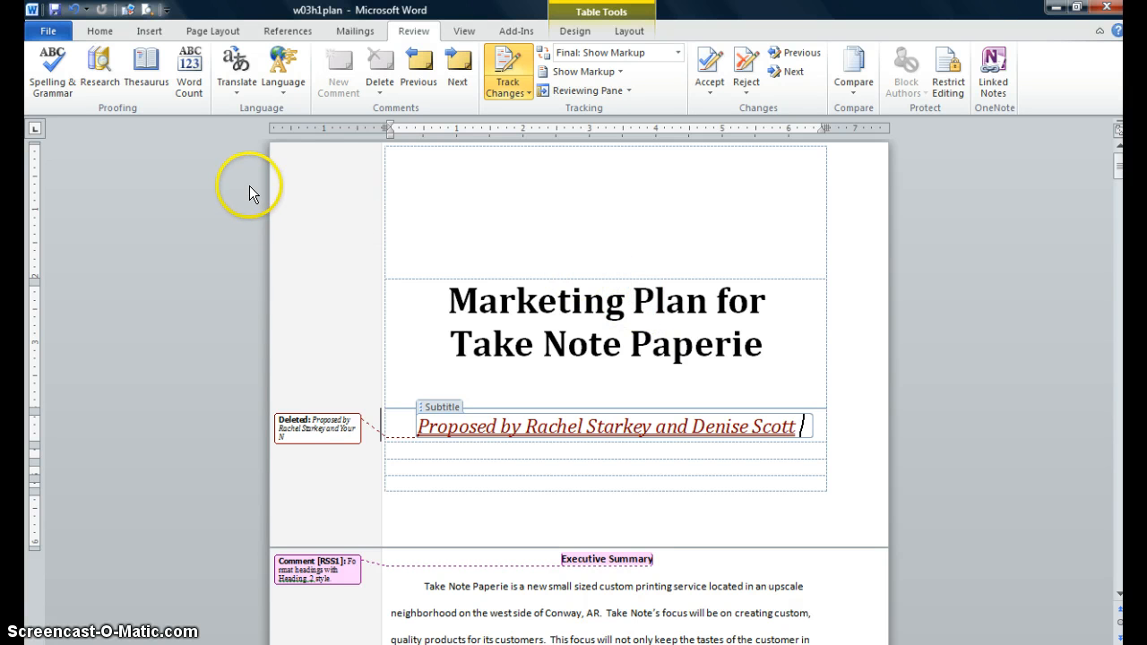
{"action": "left_click", "coordinate": [94, 30]}
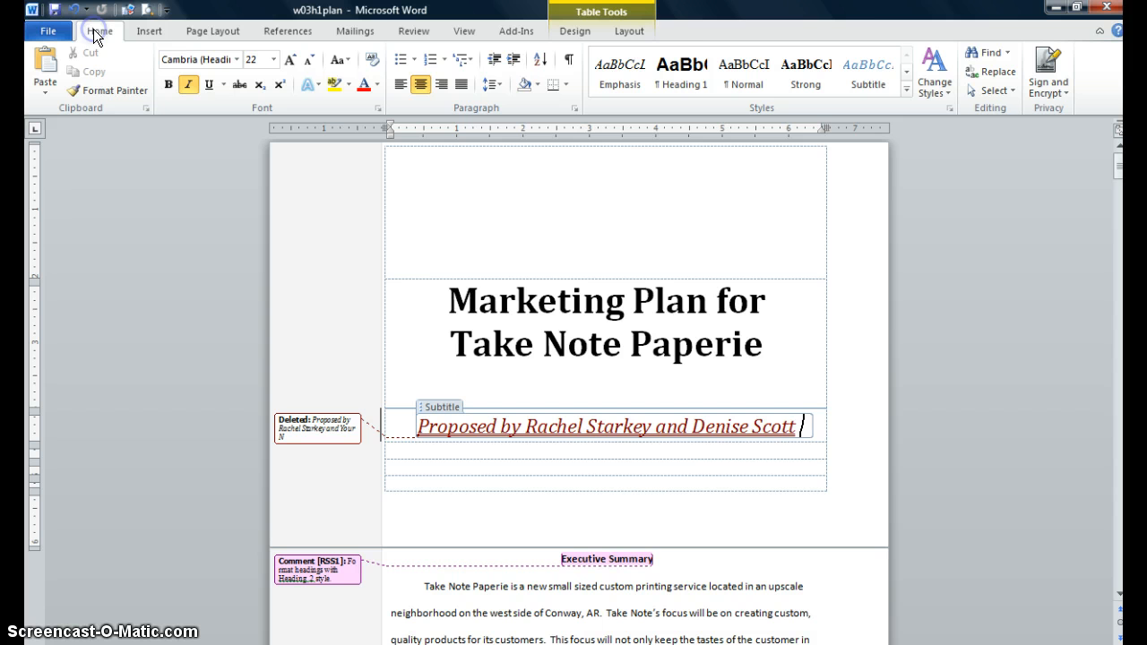
{"action": "left_click", "coordinate": [992, 52]}
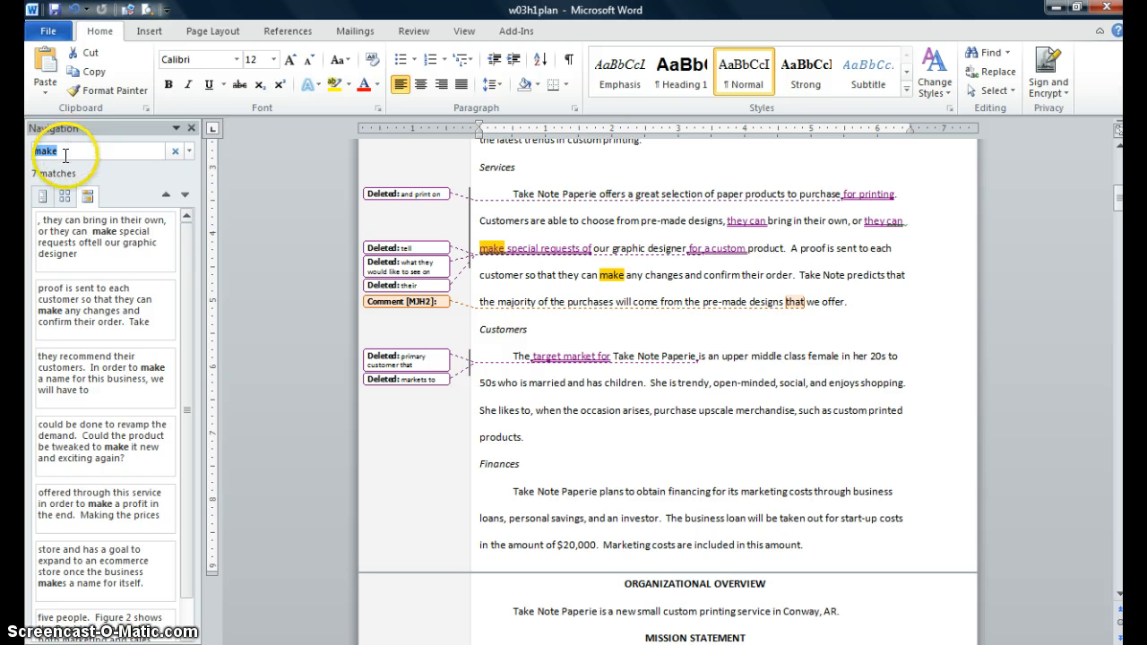
{"action": "type", "text": "done"}
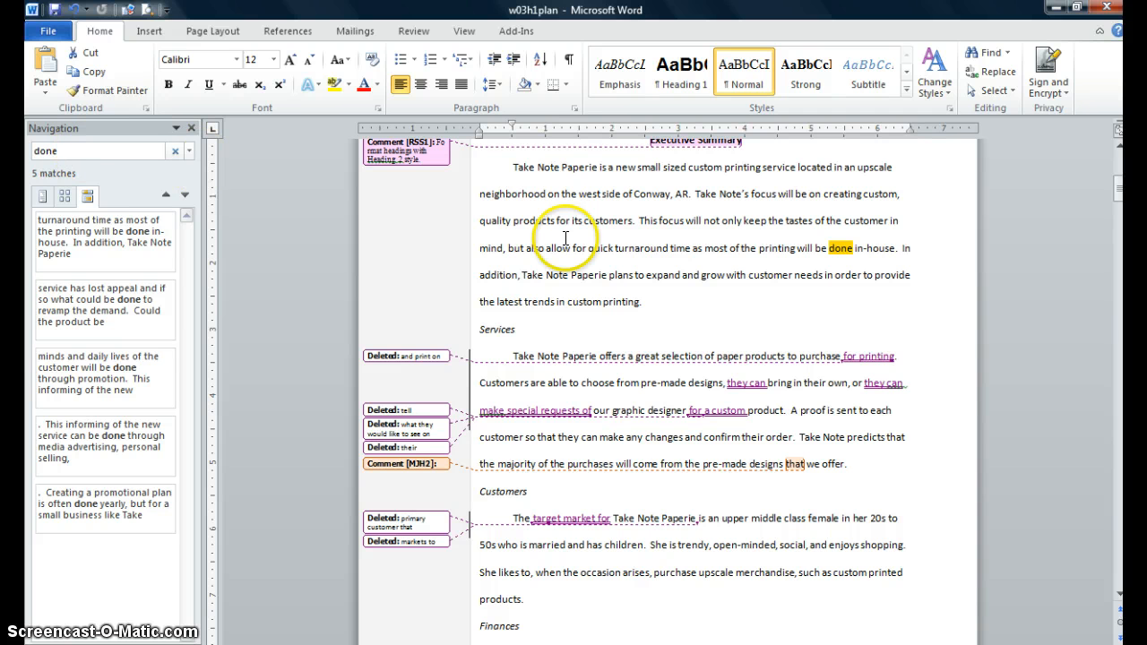
{"action": "left_click", "coordinate": [831, 248]}
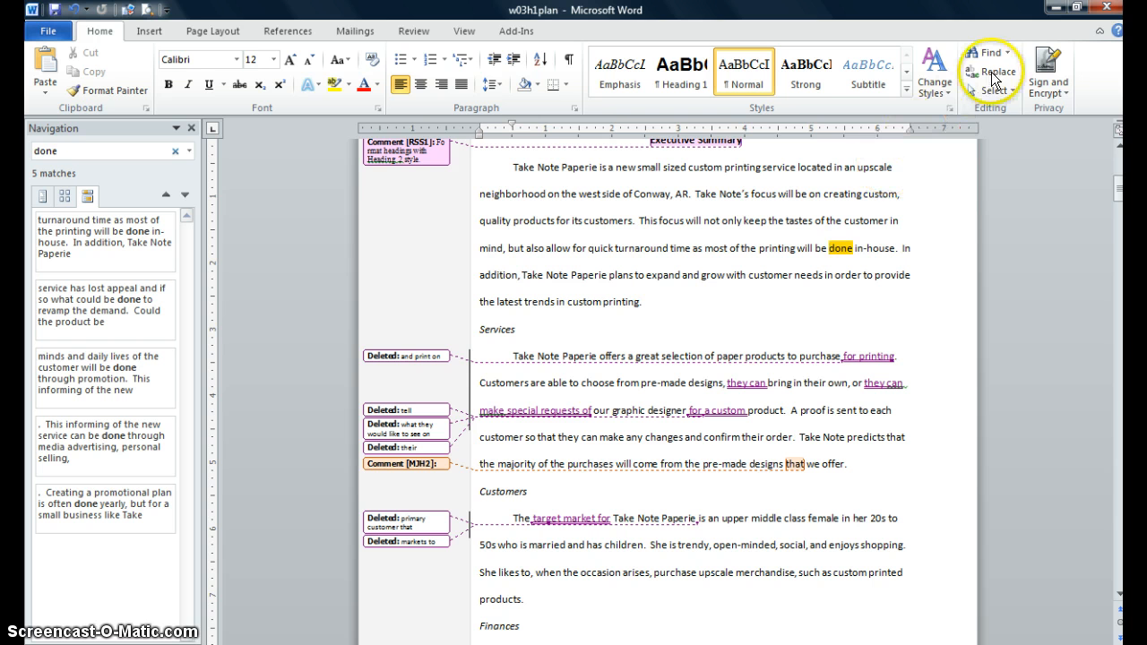
- Replace the first occurrence of "done" with "complete" as a tracked change
{"action": "left_click", "coordinate": [190, 127]}
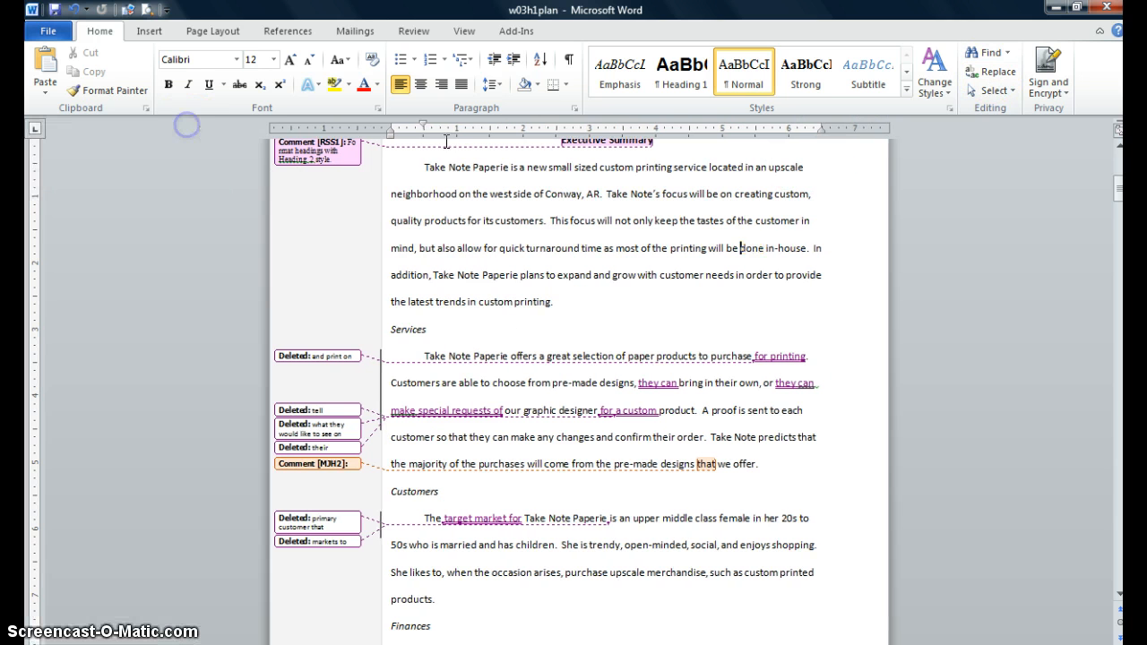
{"action": "left_click", "coordinate": [998, 71]}
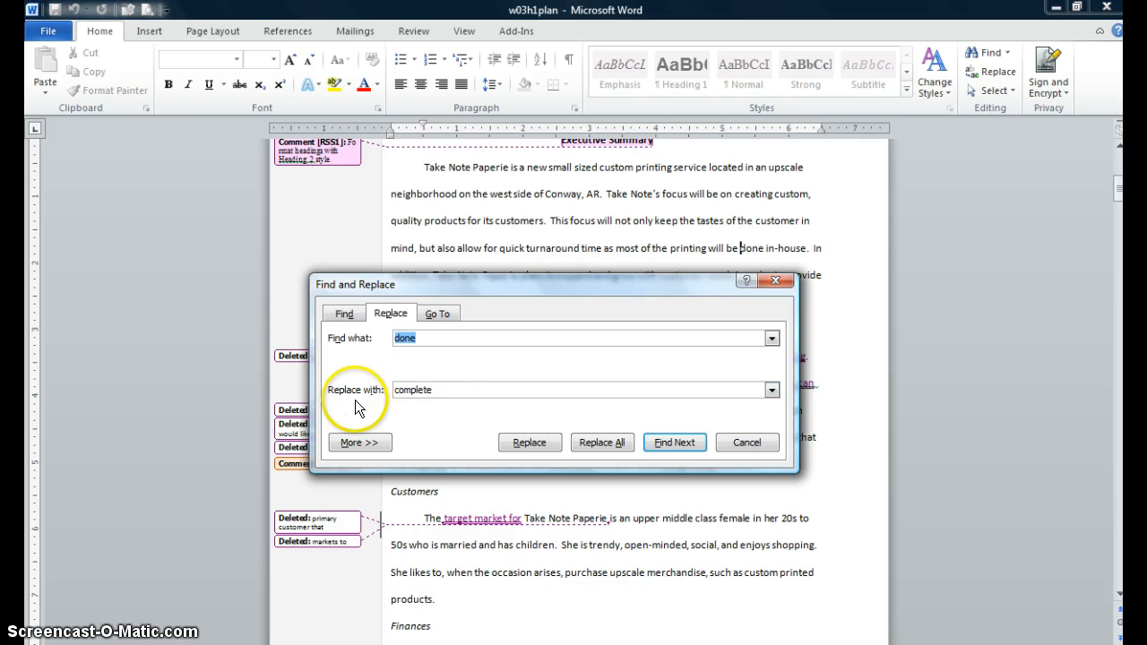
{"action": "left_click", "coordinate": [542, 445]}
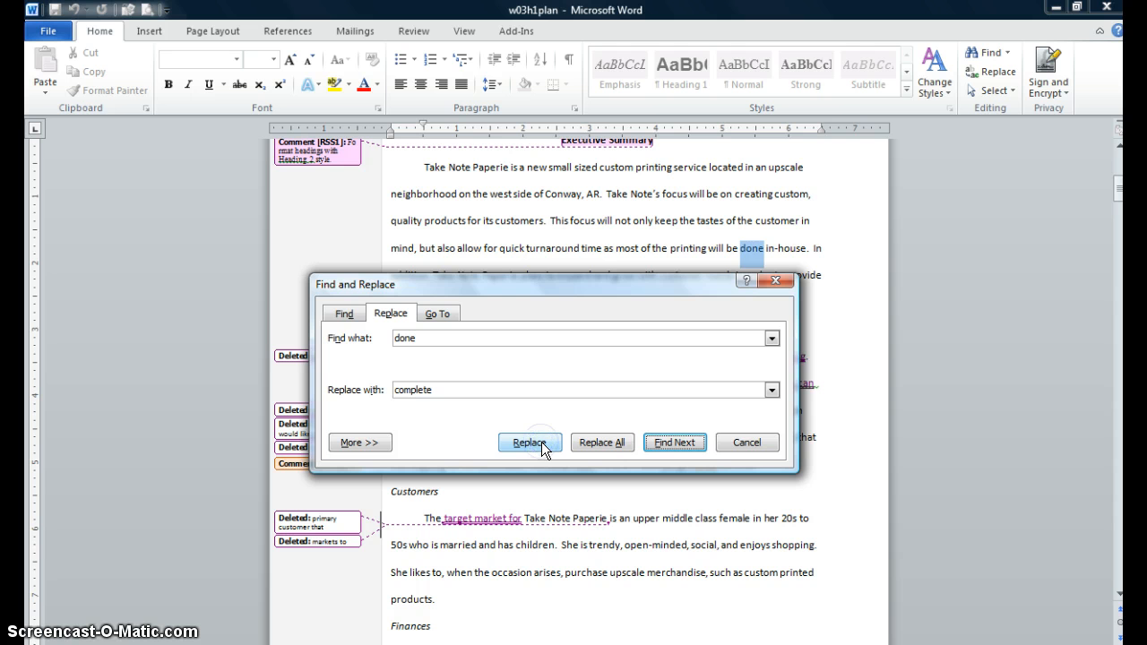
{"action": "left_click", "coordinate": [542, 445]}
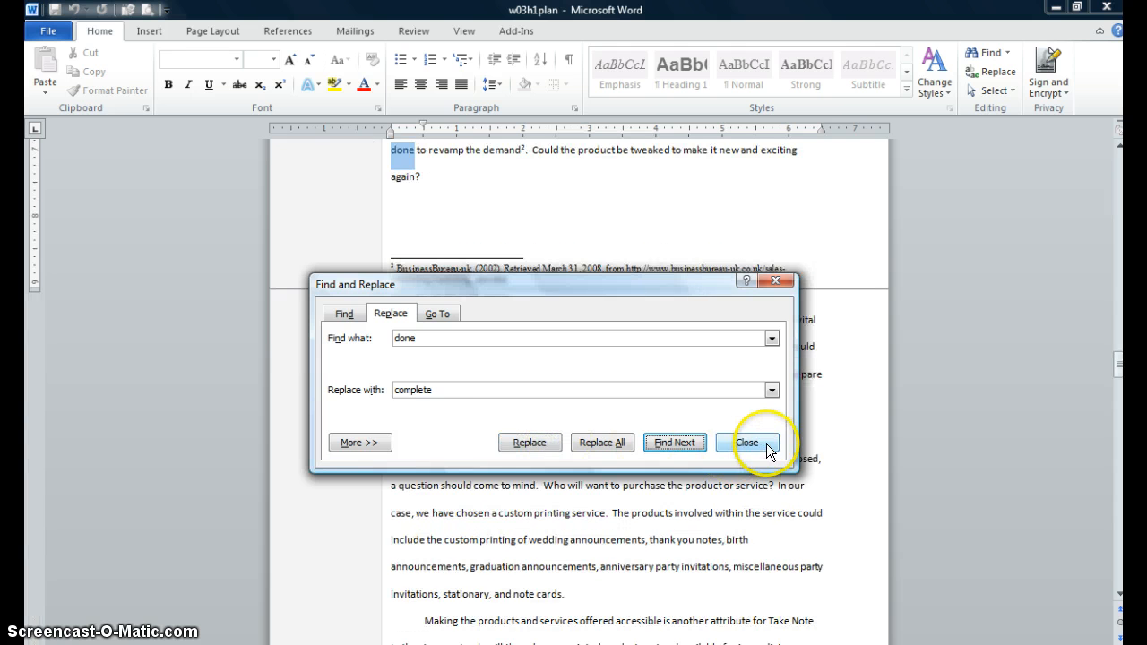
{"action": "left_click", "coordinate": [758, 445]}
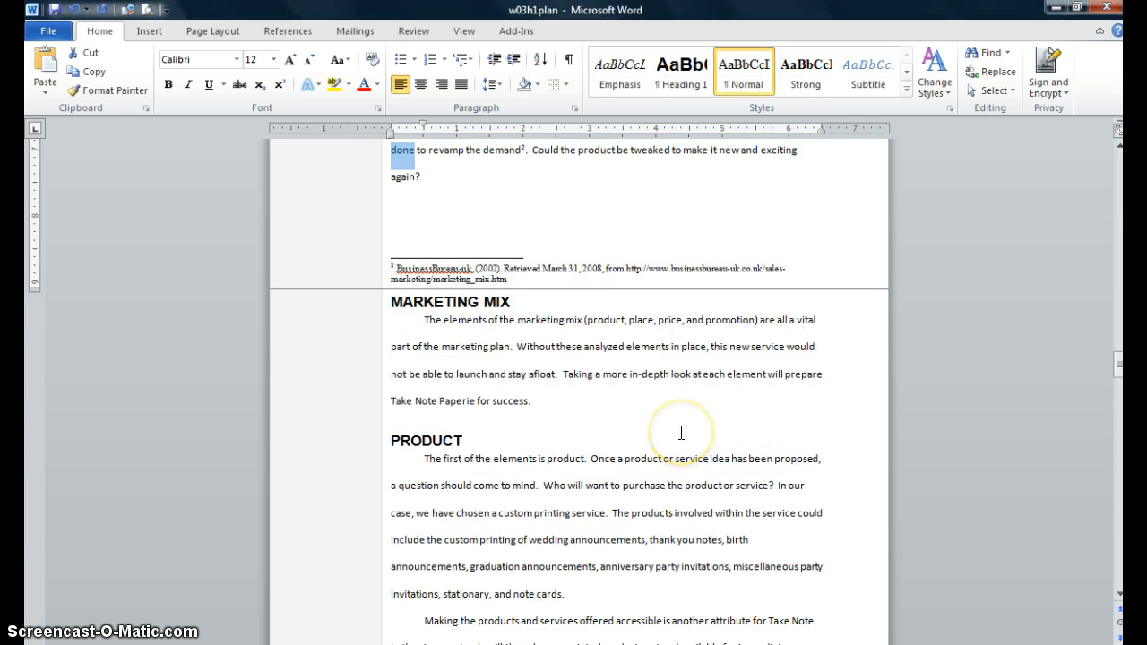
- Review the tracked deletion and comment balloons near the start of the document
{"action": "scroll", "coordinate": [682, 432], "scroll_direction": "up", "scroll_amount": 2}
{"action": "scroll", "coordinate": [681, 432], "scroll_direction": "up", "scroll_amount": 10}
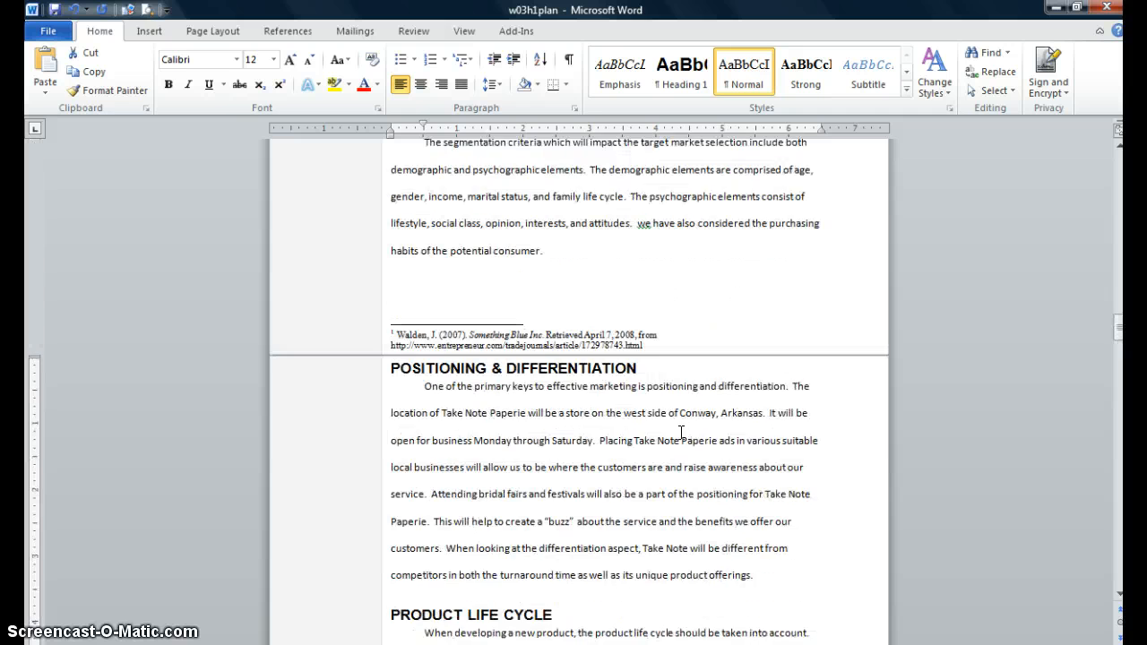
{"action": "scroll", "coordinate": [681, 432], "scroll_direction": "up", "scroll_amount": 8}
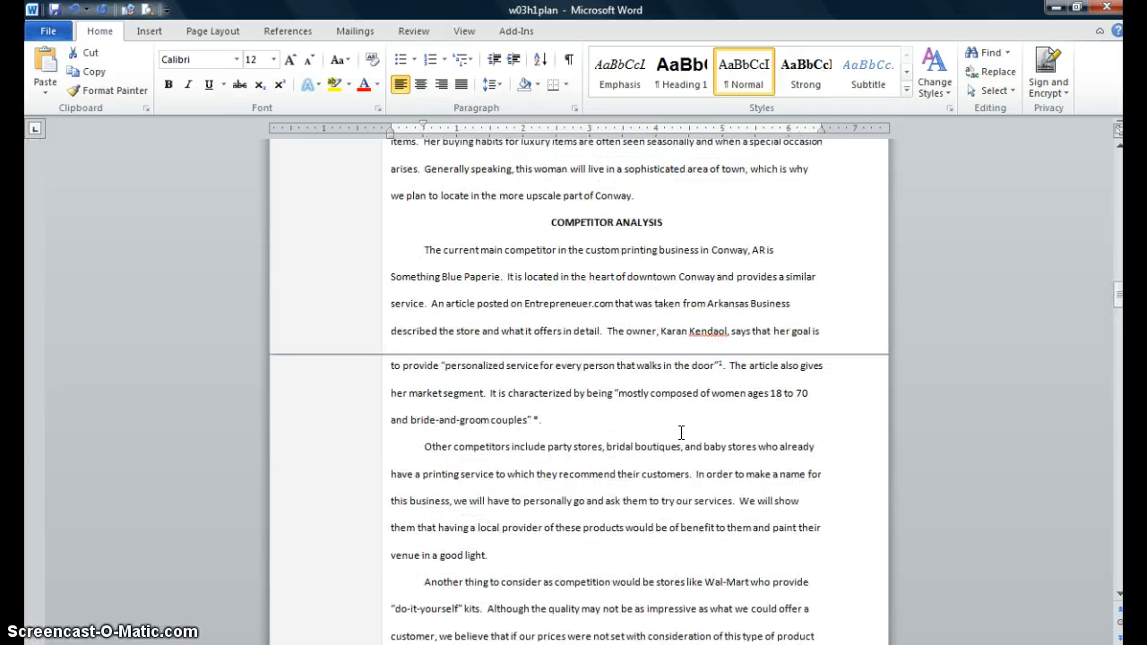
{"action": "scroll", "coordinate": [681, 432], "scroll_direction": "up", "scroll_amount": 10}
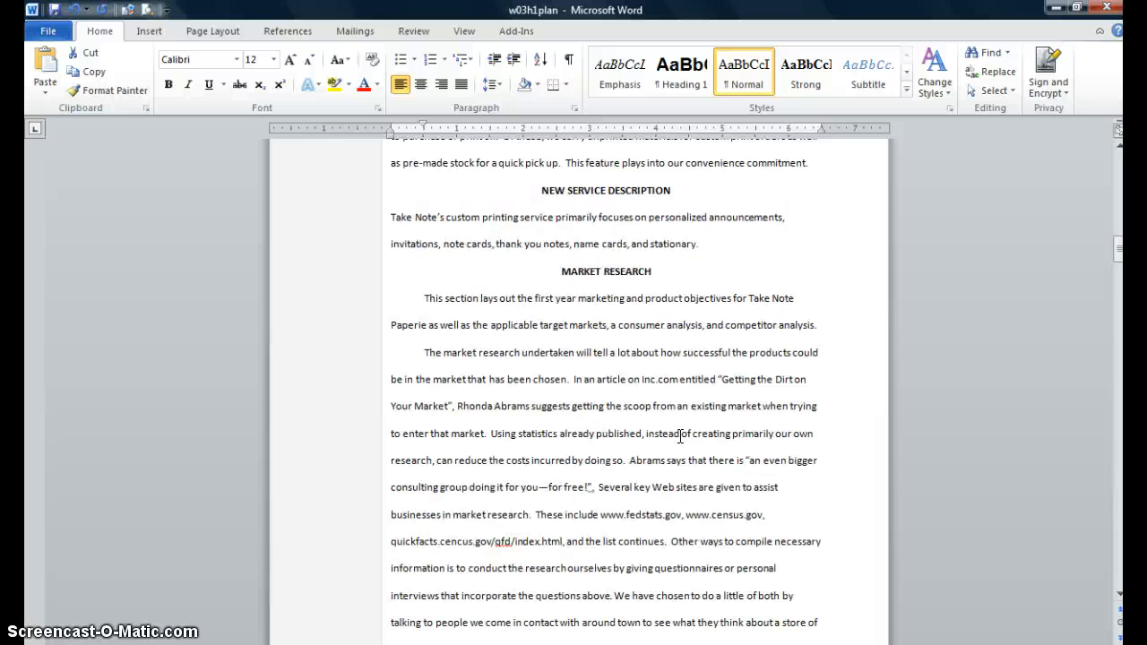
{"action": "scroll", "coordinate": [681, 437], "scroll_direction": "up", "scroll_amount": 10}
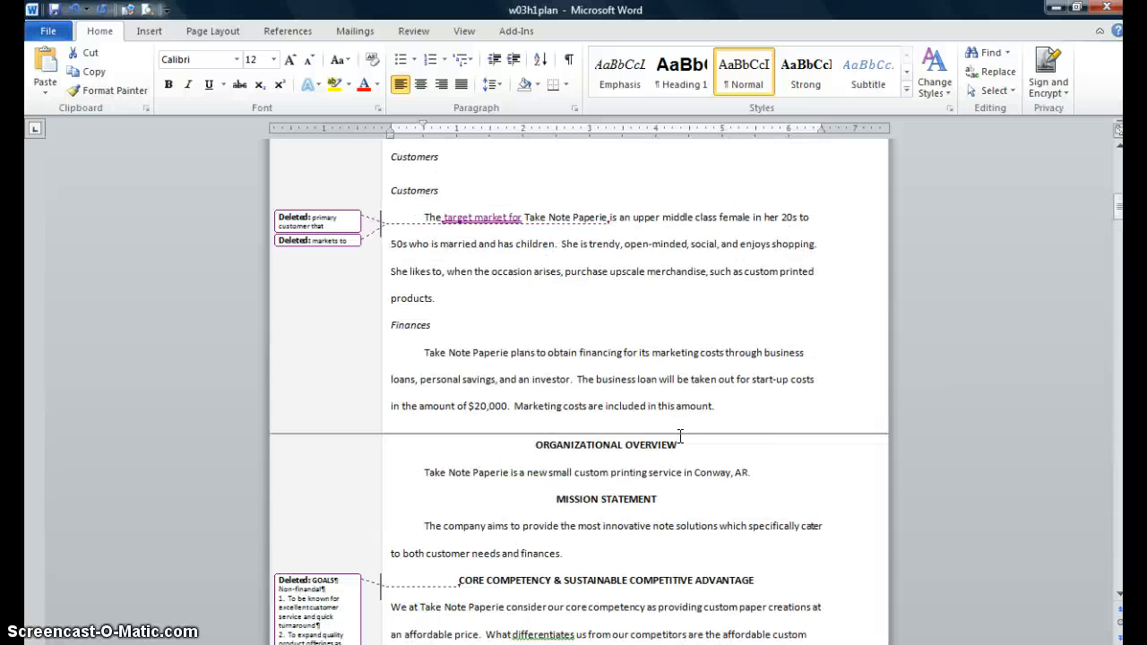
{"action": "scroll", "coordinate": [682, 436], "scroll_direction": "up", "scroll_amount": 3}
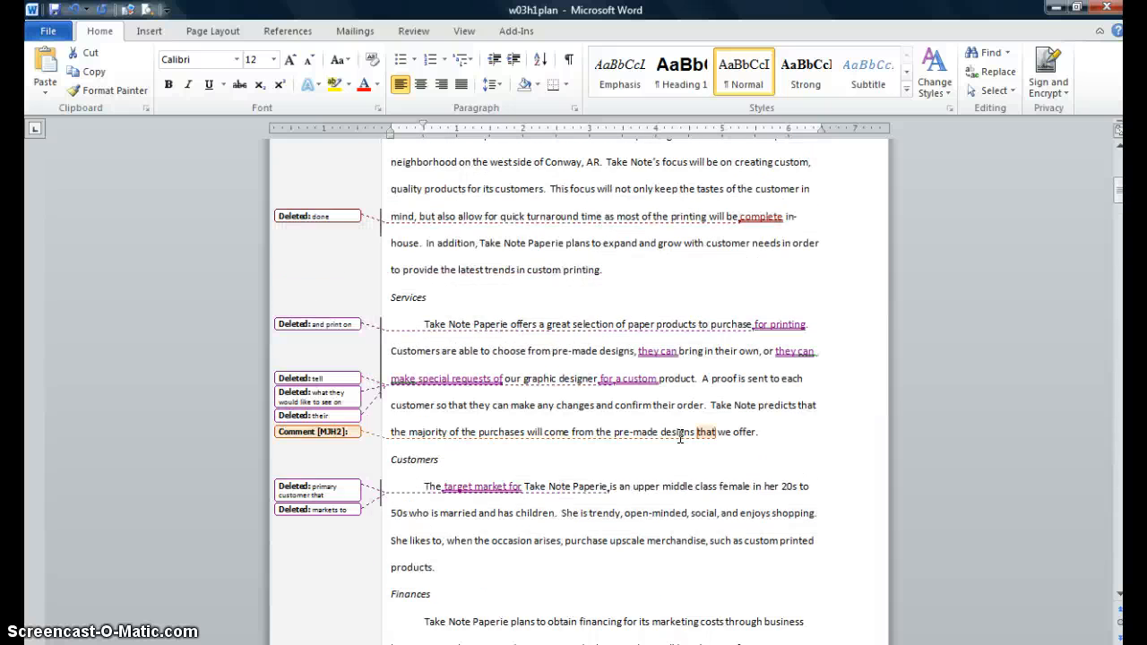
{"action": "scroll", "coordinate": [744, 291], "scroll_direction": "up", "scroll_amount": 1}
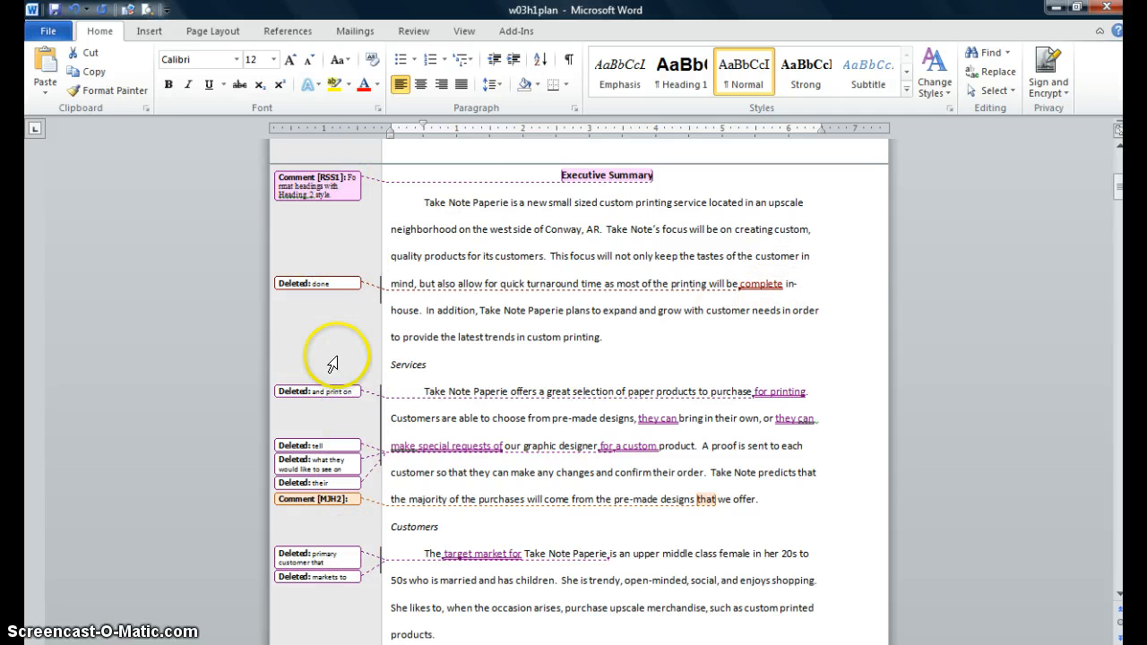
{"action": "scroll", "coordinate": [330, 362], "scroll_direction": "up", "scroll_amount": 1}
{"action": "scroll", "coordinate": [330, 362], "scroll_direction": "up", "scroll_amount": 1}
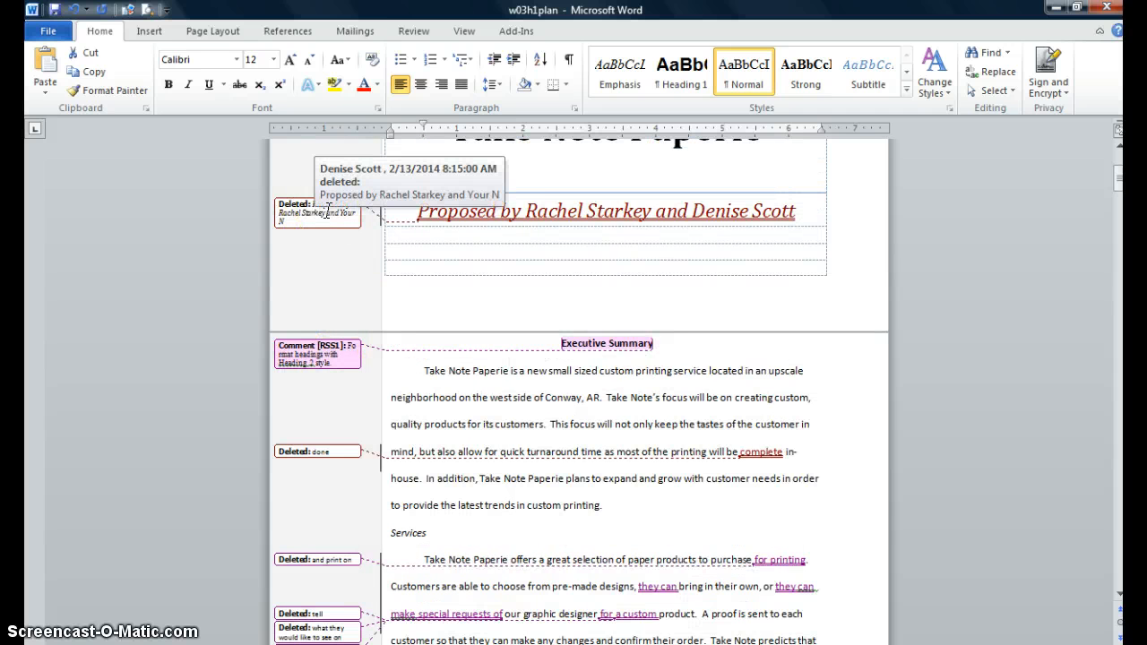
{"action": "left_click", "coordinate": [340, 349]}
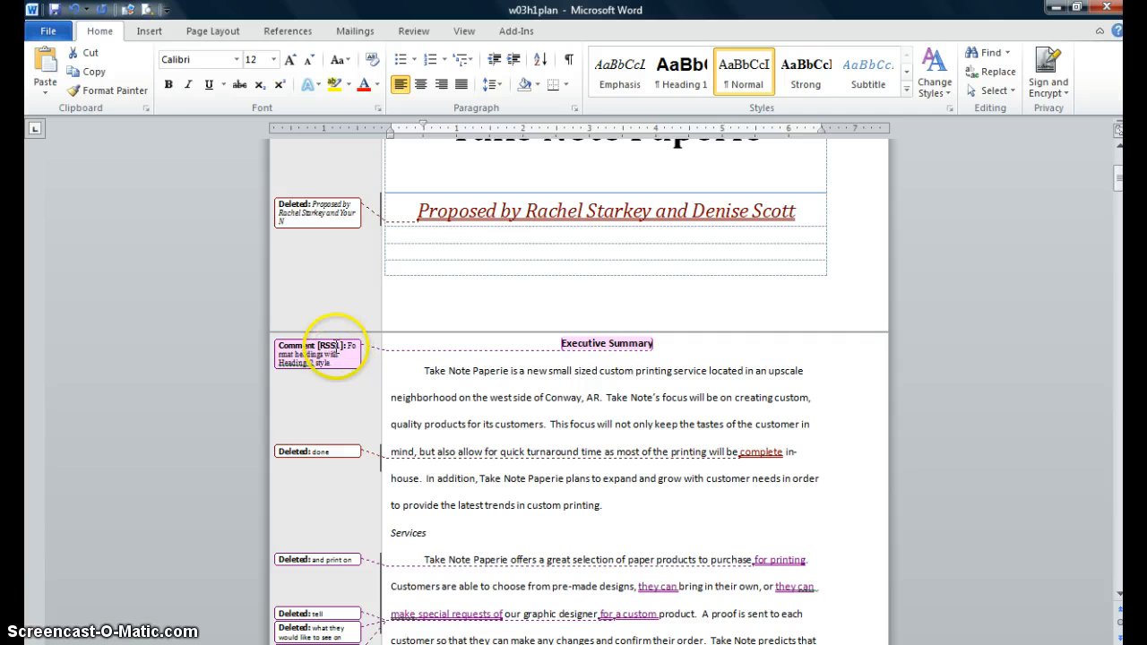
{"action": "left_click", "coordinate": [327, 452]}
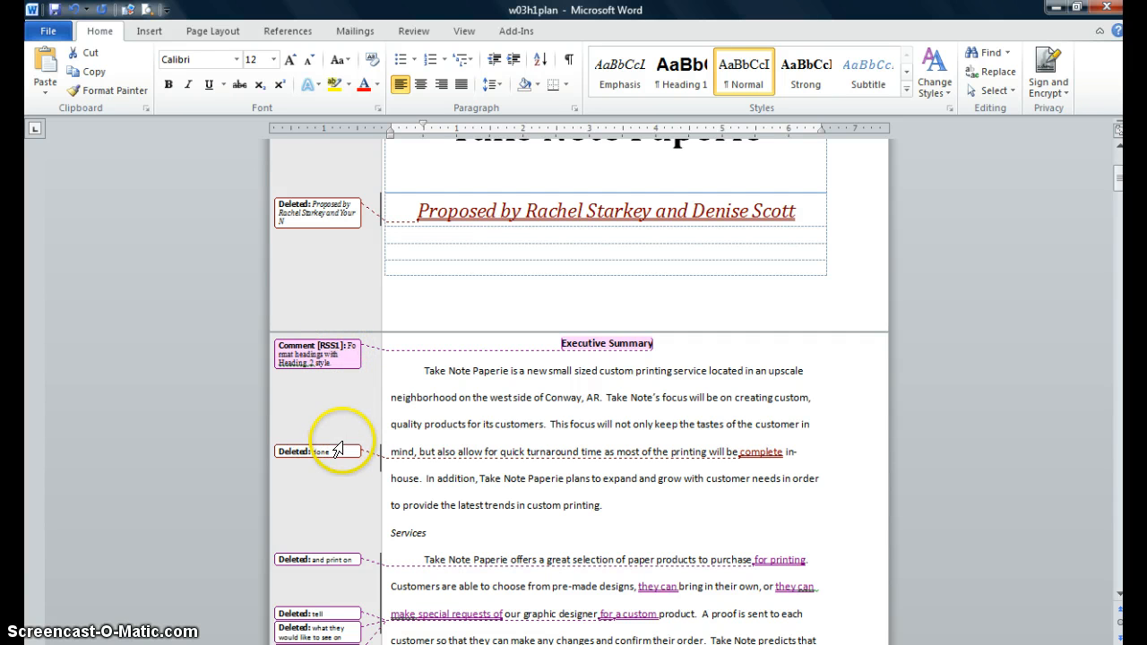
{"action": "left_click", "coordinate": [307, 558]}
{"action": "scroll", "coordinate": [307, 557], "scroll_direction": "down", "scroll_amount": 1}
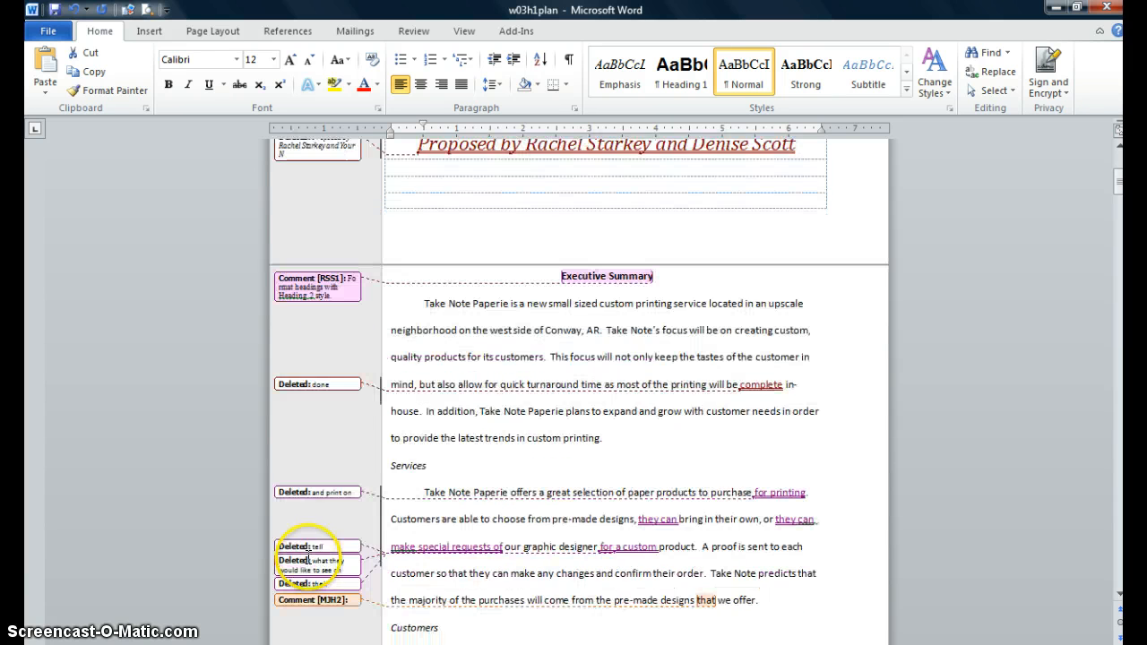
{"action": "left_click", "coordinate": [318, 599]}
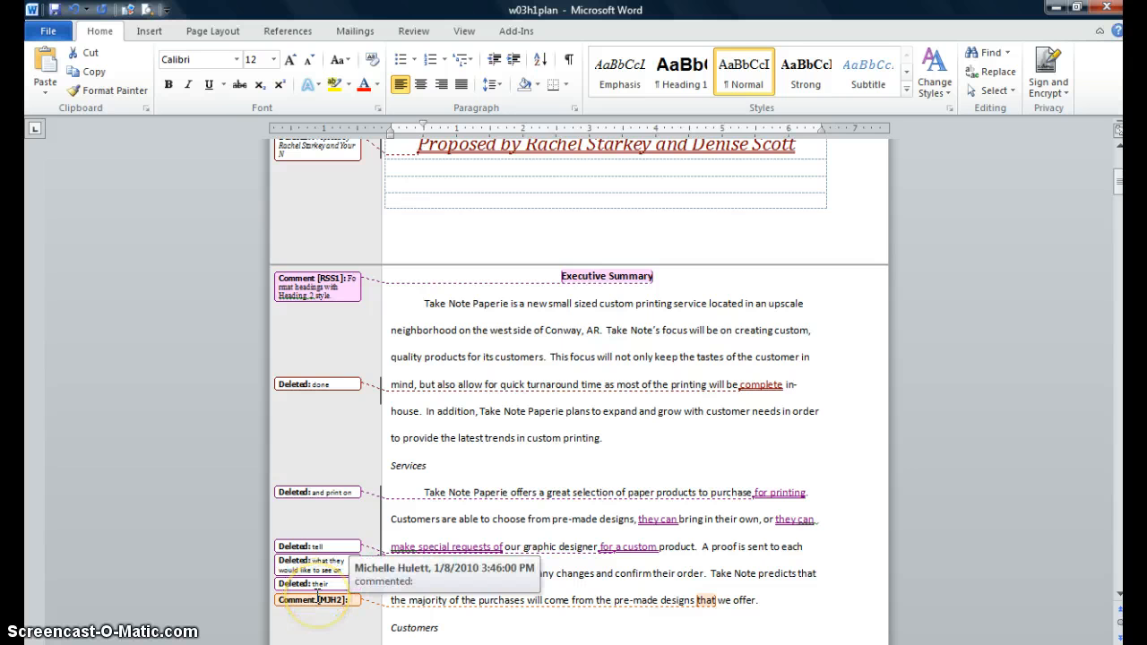
{"action": "scroll", "coordinate": [622, 436], "scroll_direction": "up", "scroll_amount": 3}
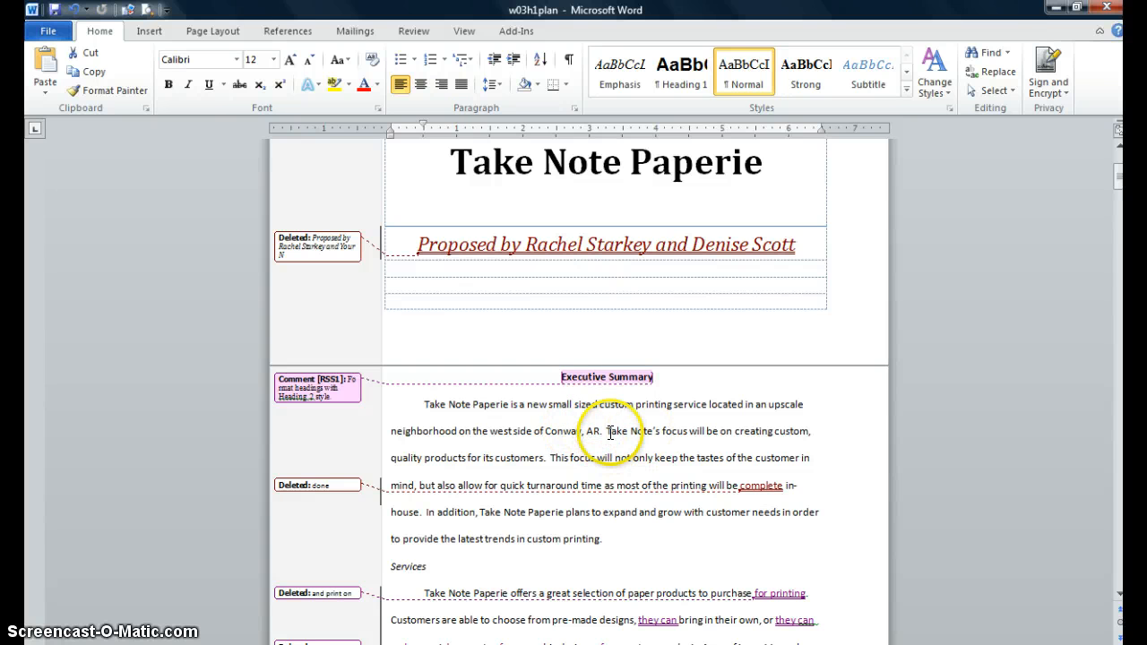
- Select "Take Note's" in the Executive Summary's first paragraph and insert a comment reading "Do we need to make this section Bold?"
{"action": "left_click", "coordinate": [610, 432]}
{"action": "left_click_drag", "start_coordinate": [610, 432], "coordinate": [665, 431]}
{"action": "left_click", "coordinate": [607, 432]}
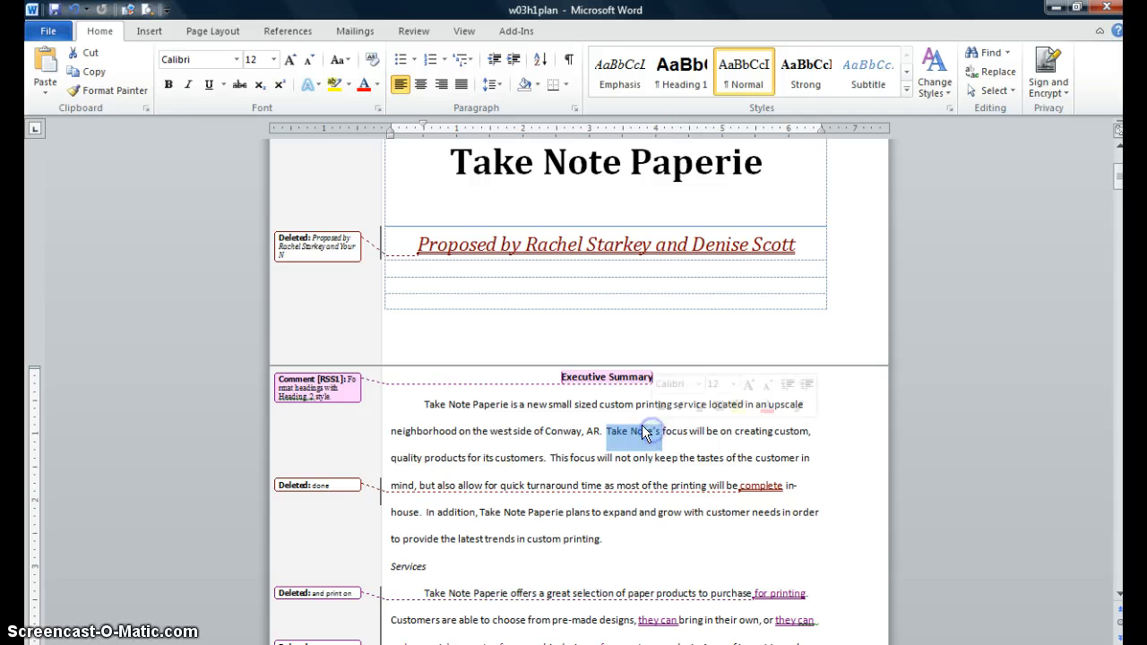
{"action": "left_click", "coordinate": [413, 32]}
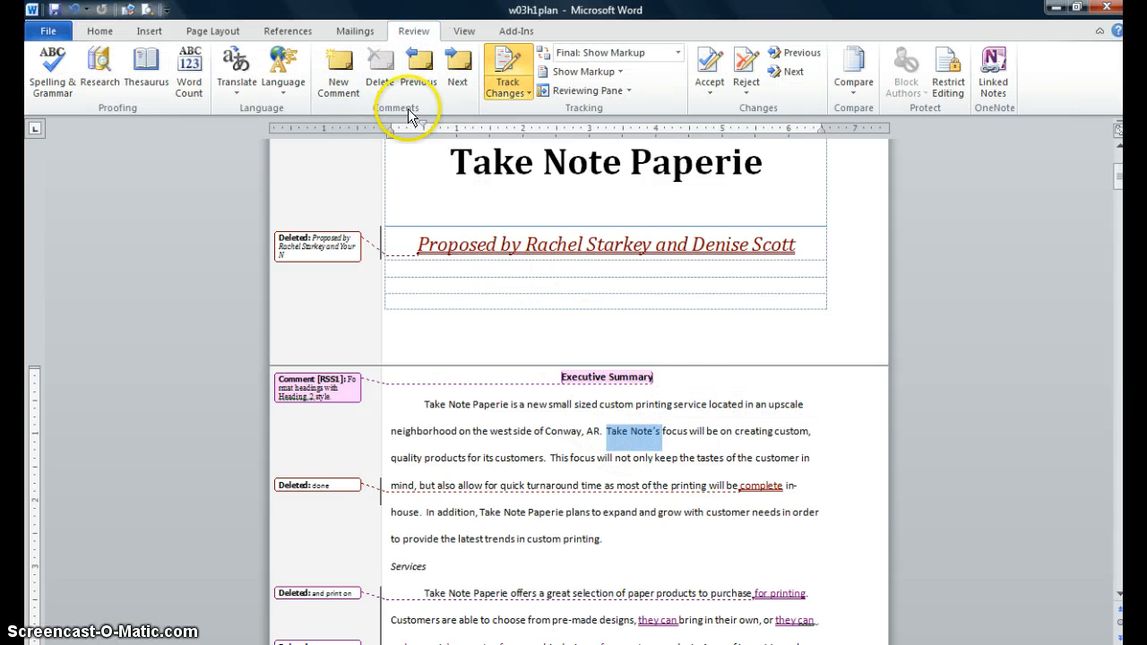
{"action": "left_click", "coordinate": [337, 88]}
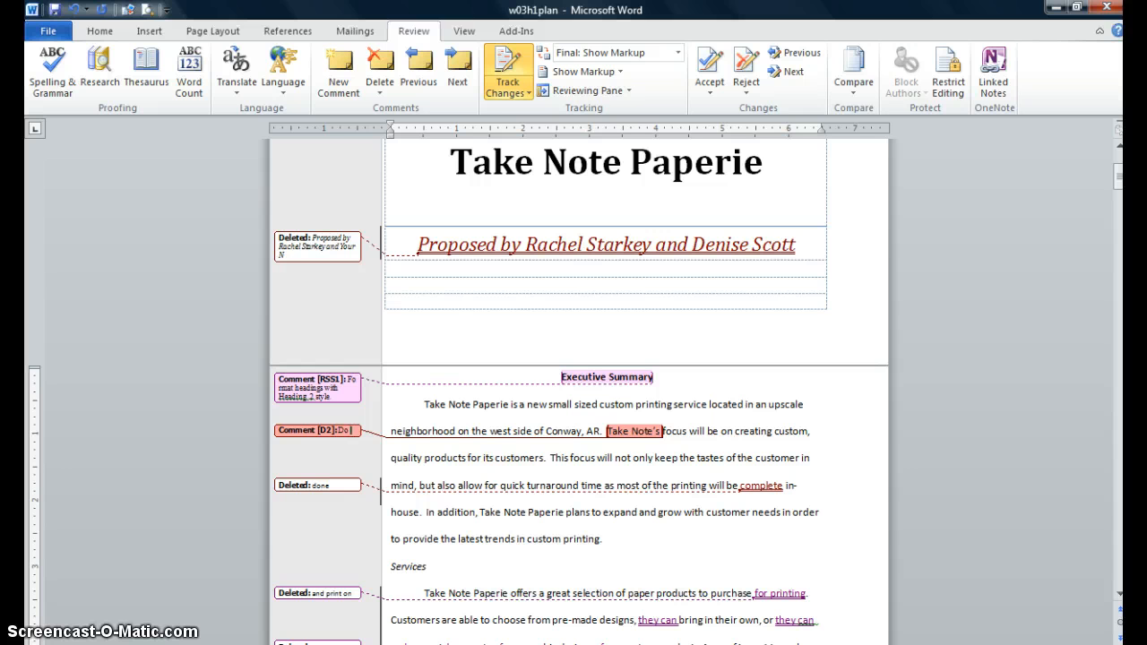
{"action": "type", "text": "Do we need t"}
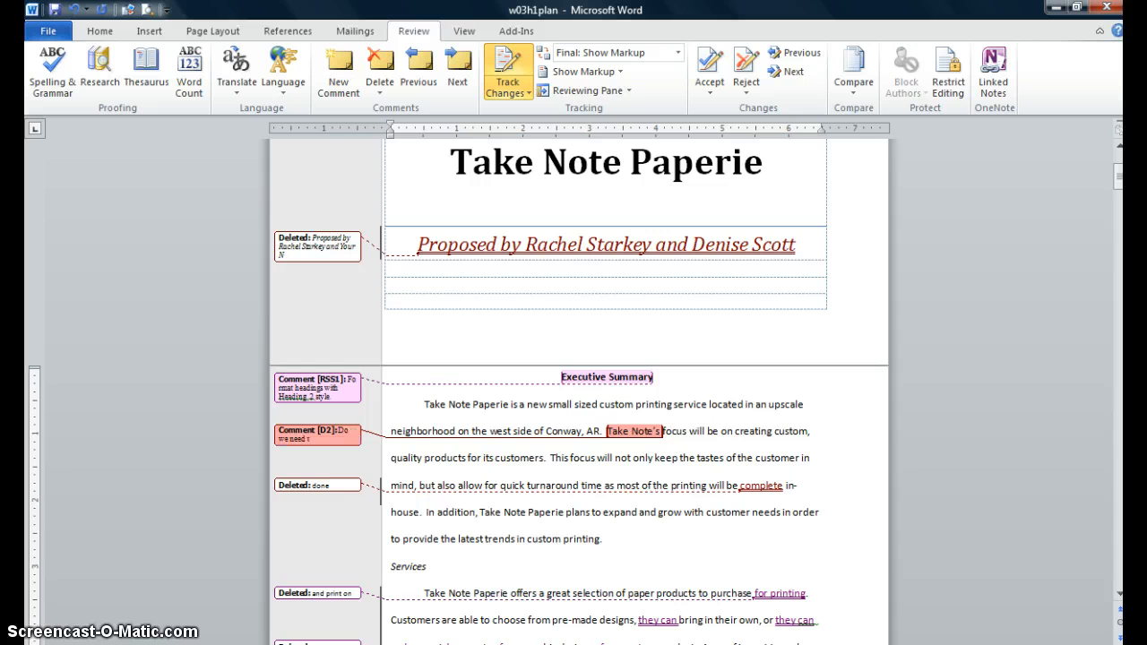
{"action": "type", "text": "o make this section B"}
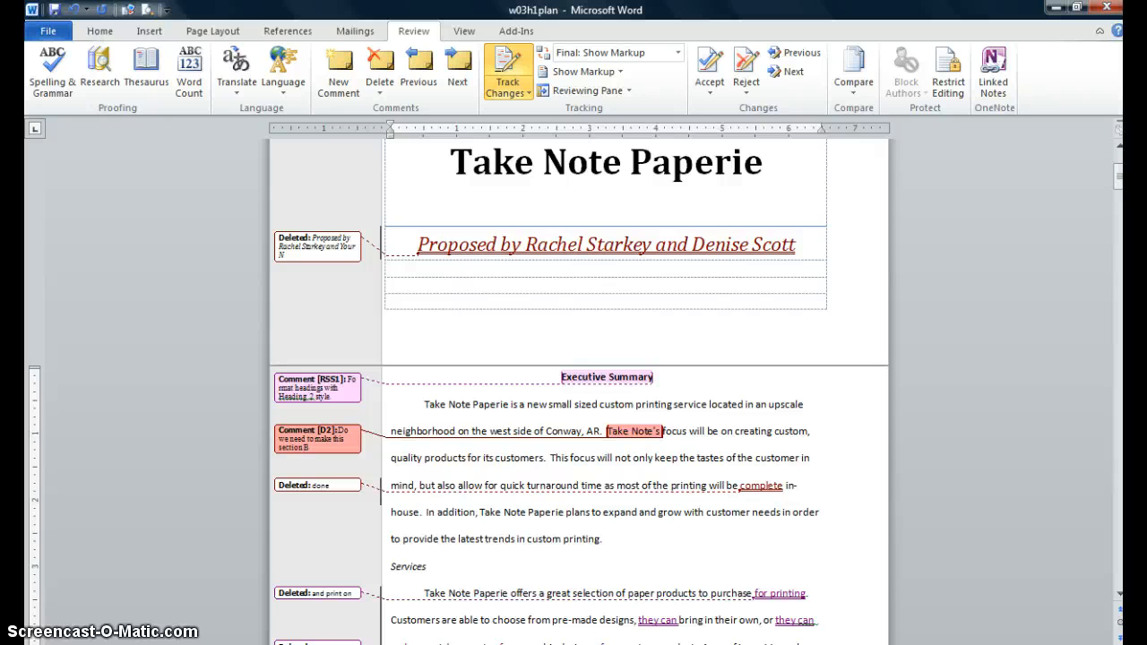
{"action": "type", "text": "old?"}
- Select the new comment's text, make it italic, and return to the document body
{"action": "left_click_drag", "start_coordinate": [326, 447], "coordinate": [280, 430]}
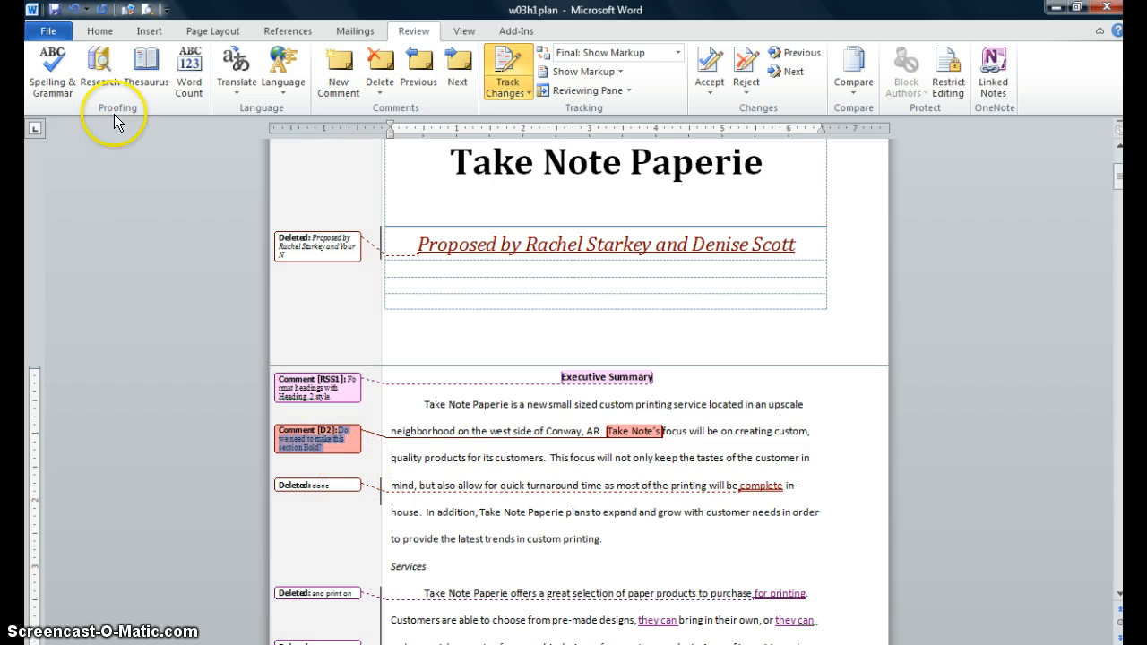
{"action": "left_click", "coordinate": [101, 30]}
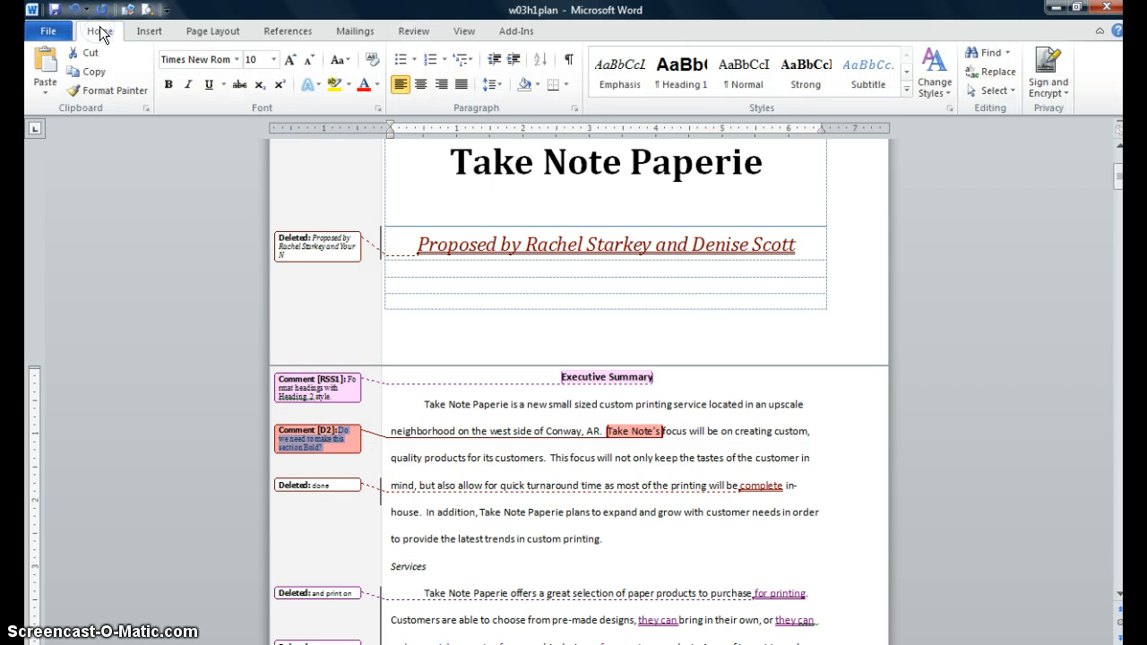
{"action": "left_click", "coordinate": [188, 87]}
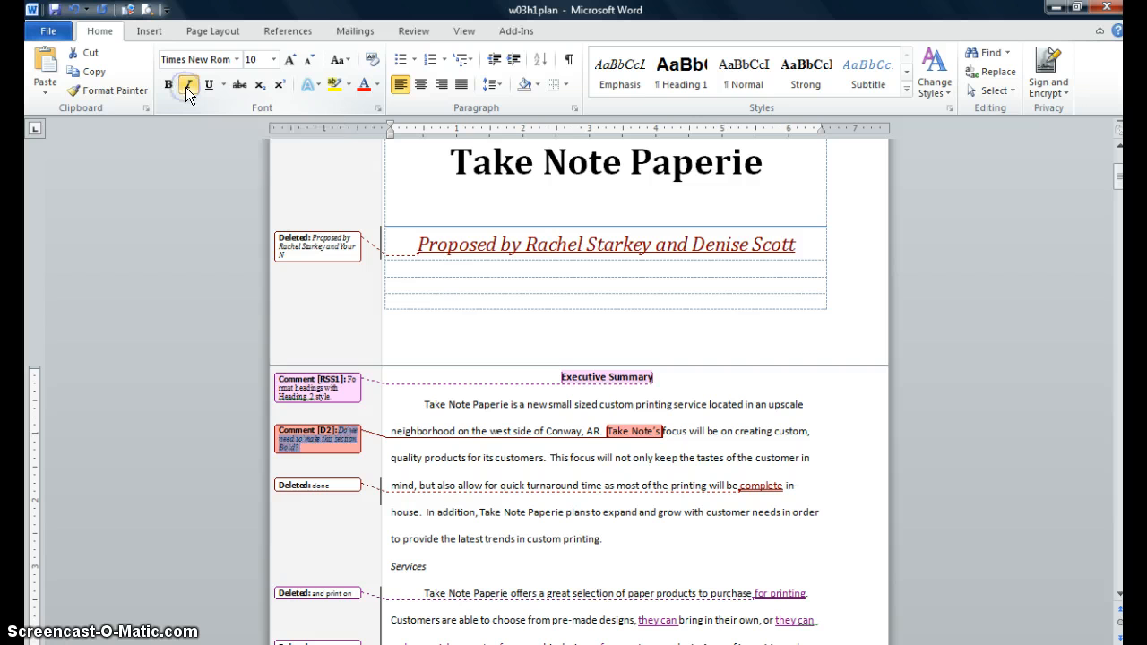
{"action": "left_click", "coordinate": [798, 432]}
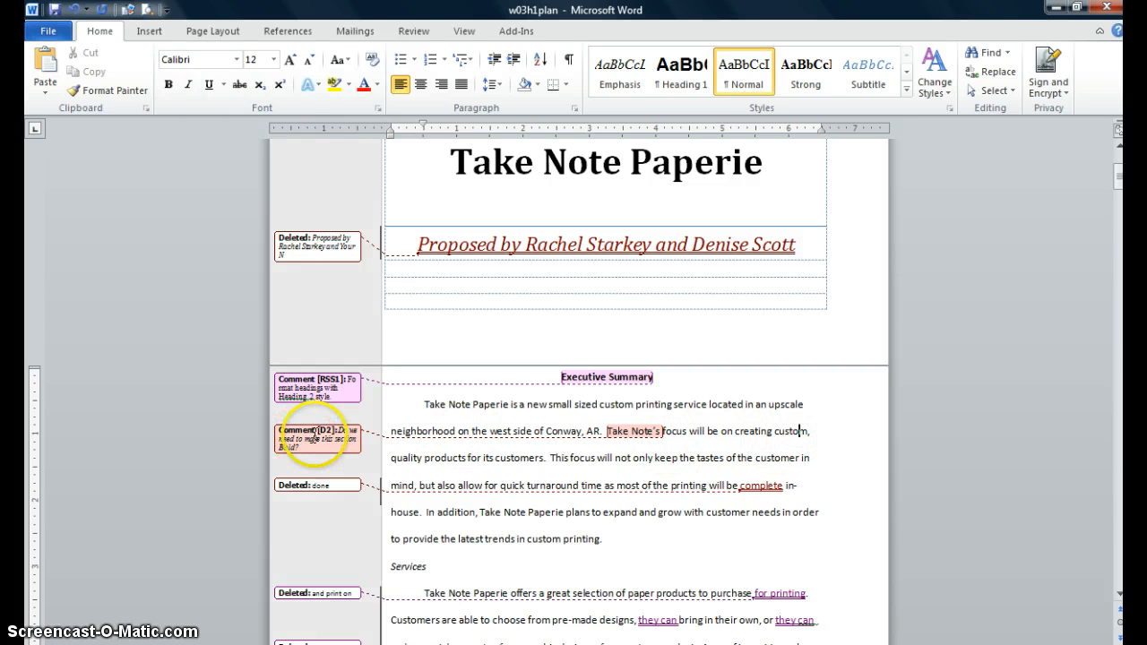